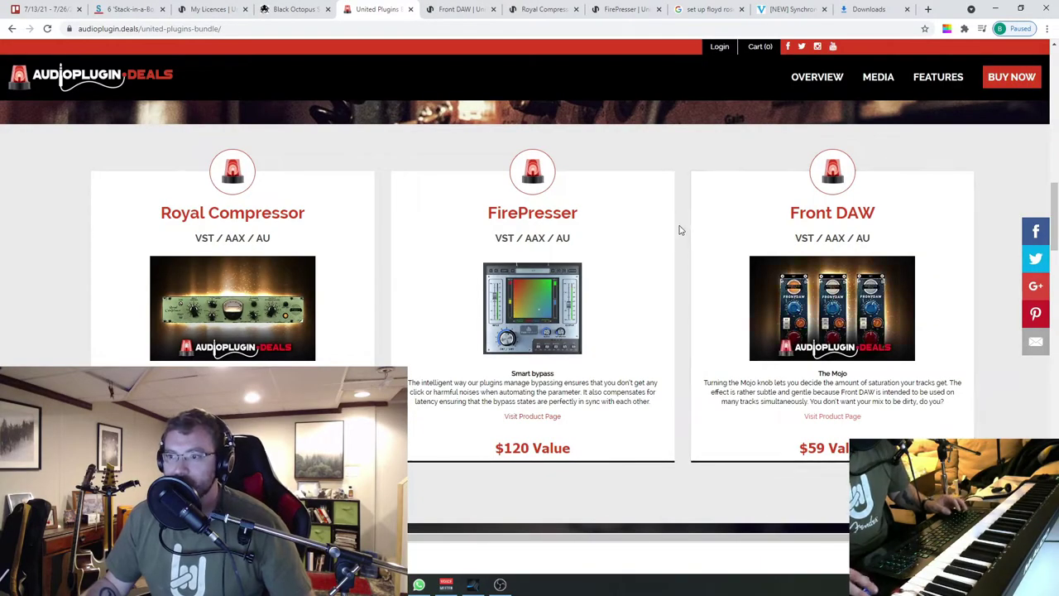
Examine the Royal Compressor, FirePresser and Front DAW entries on the United Plugins bundle page.
{"action": "scroll", "coordinate": [682, 227], "scroll_direction": "down", "scroll_amount": 1}
{"action": "scroll", "coordinate": [680, 229], "scroll_direction": "up", "scroll_amount": 1}
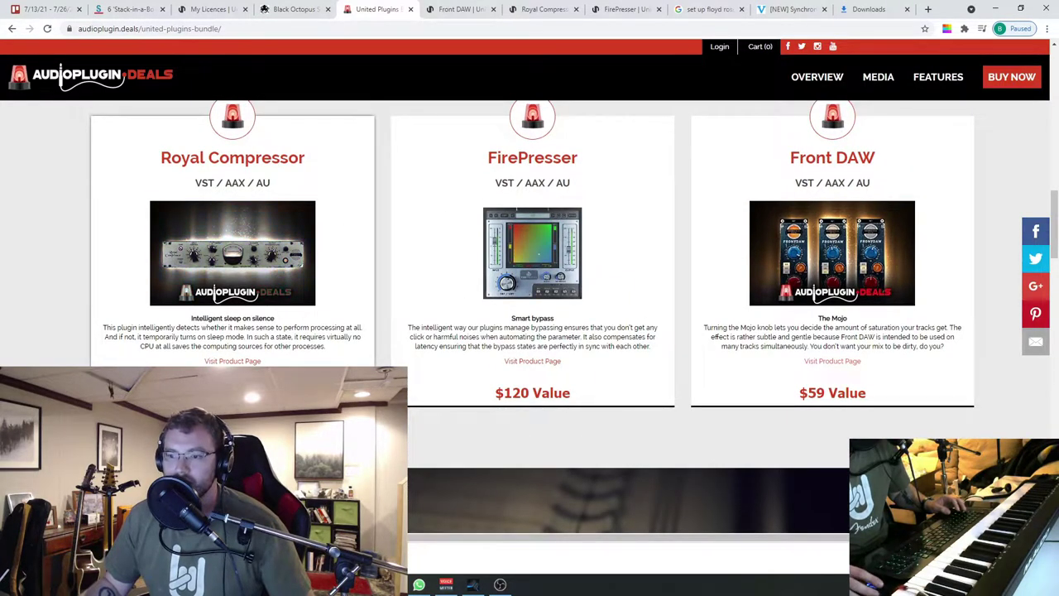
{"action": "scroll", "coordinate": [598, 149], "scroll_direction": "down", "scroll_amount": 1}
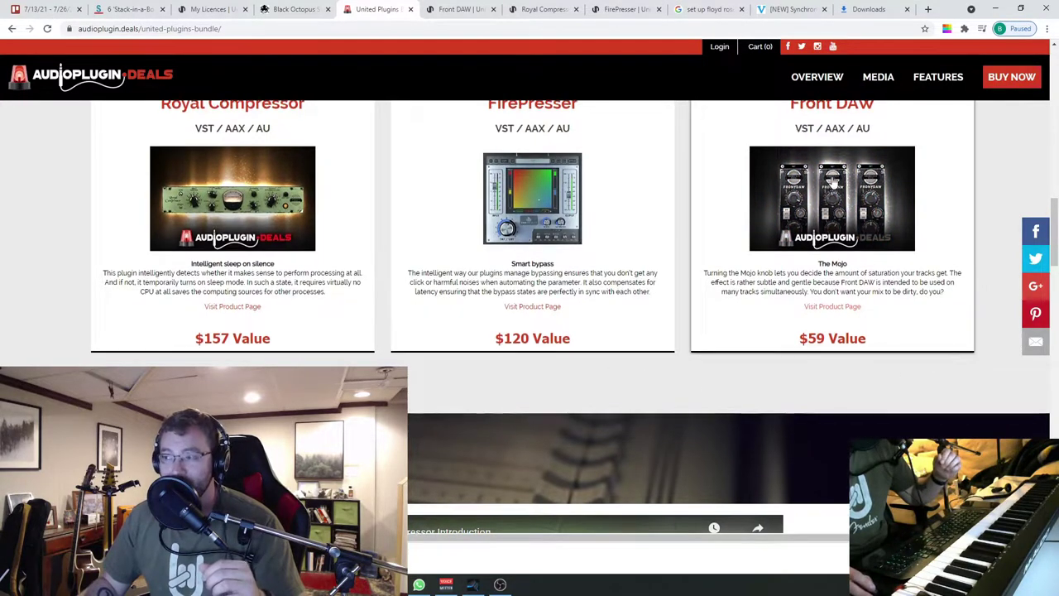
{"action": "scroll", "coordinate": [833, 392], "scroll_direction": "up", "scroll_amount": 1}
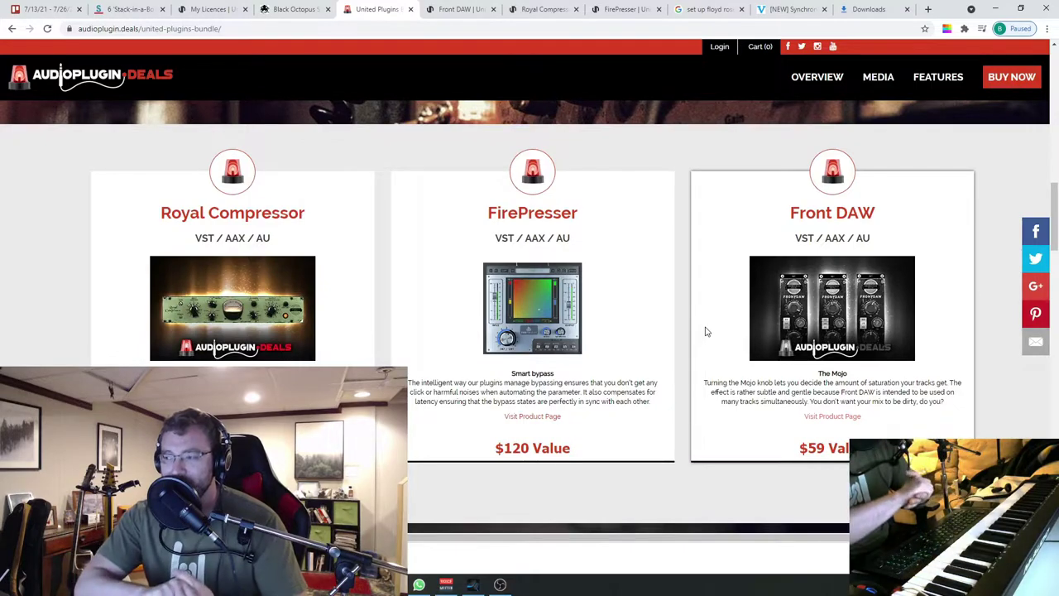
Switch to the Studio One song, show the mixing console, and inspect the Pad channel's FrontDAW insert.
{"action": "left_click", "coordinate": [472, 584]}
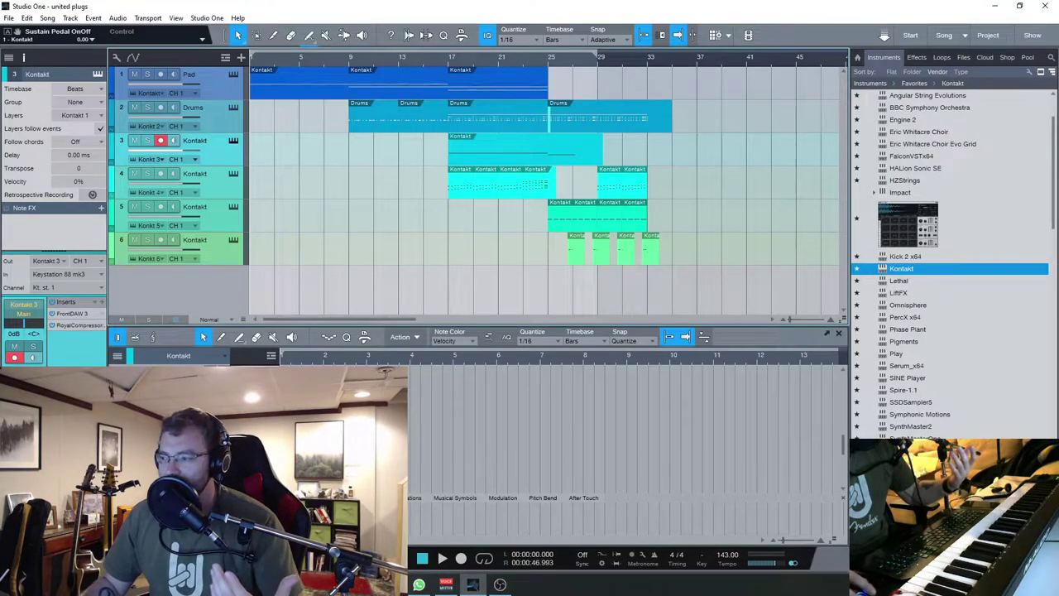
{"action": "key", "text": "F3"}
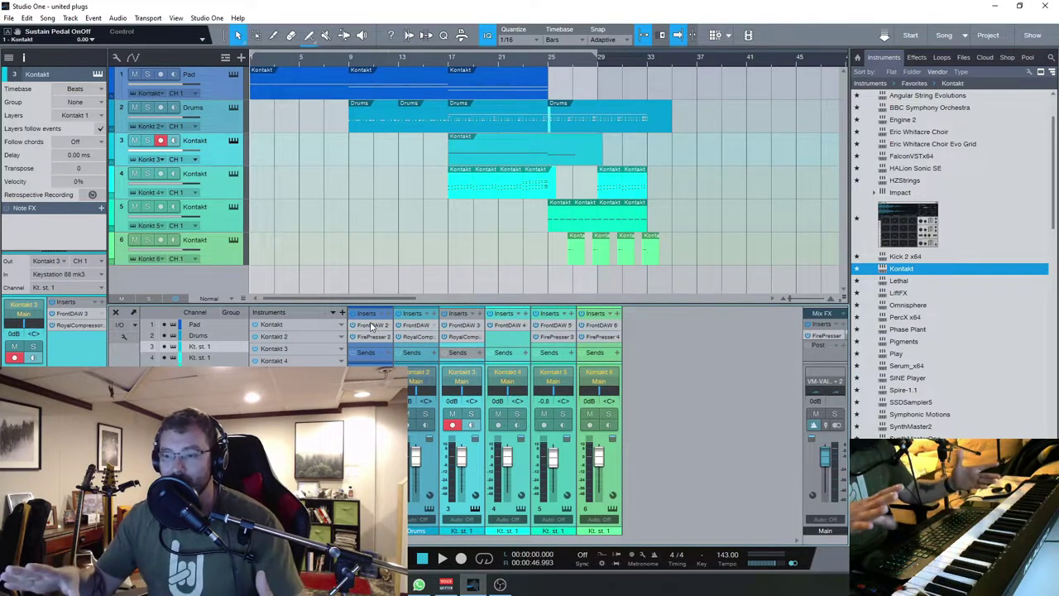
{"action": "left_click", "coordinate": [371, 326]}
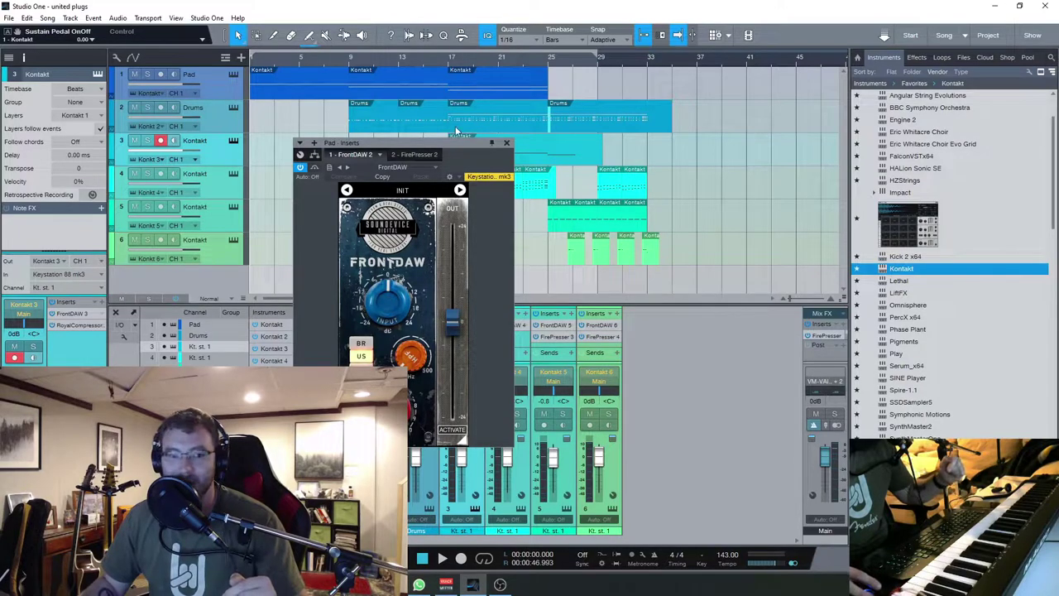
{"action": "left_click_drag", "start_coordinate": [408, 146], "coordinate": [508, 106]}
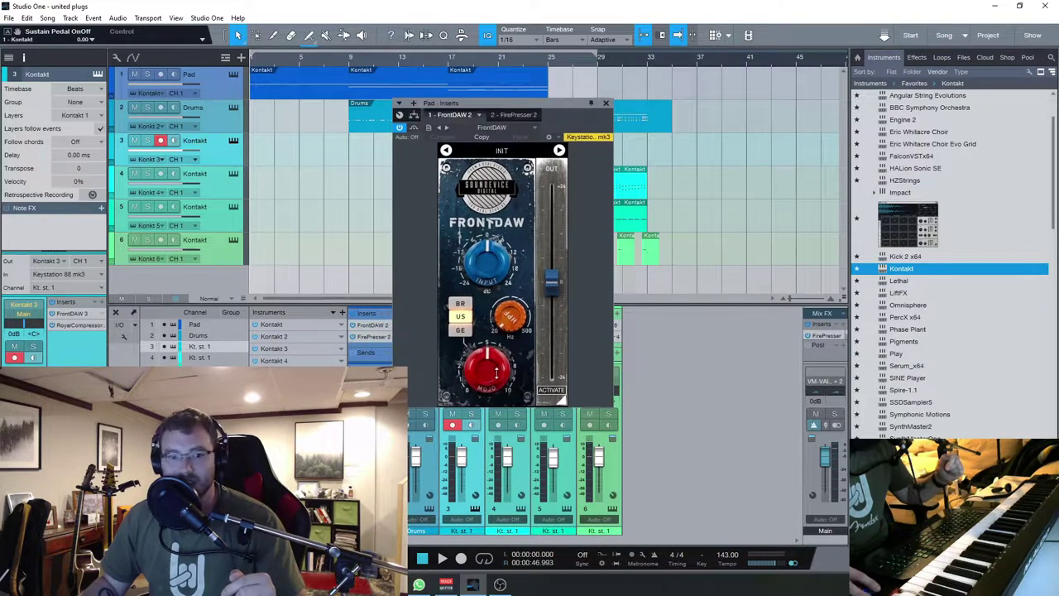
{"action": "left_click", "coordinate": [607, 105]}
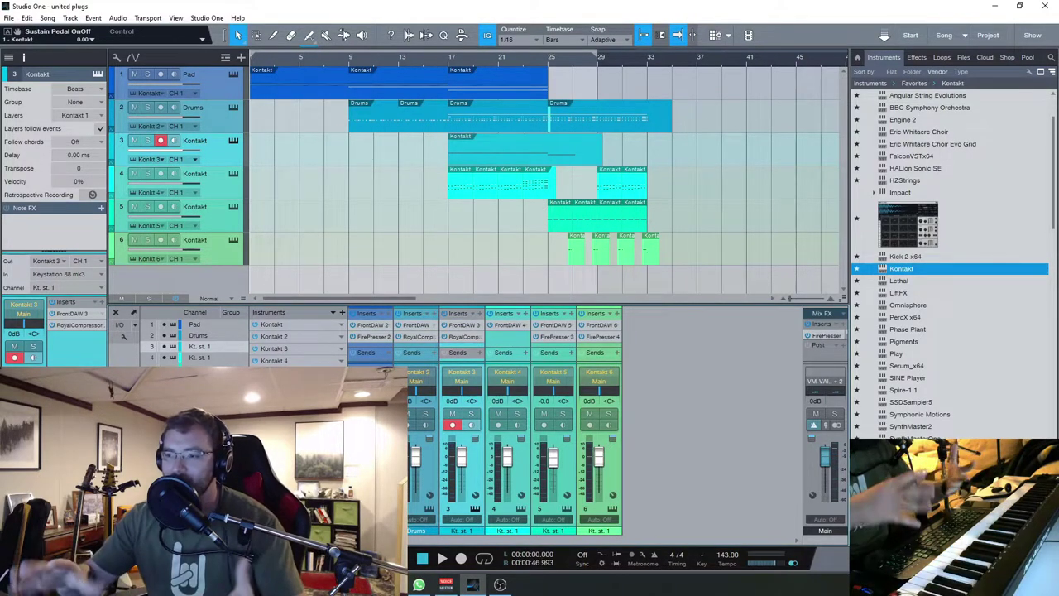
Inspect the Pad channel's FirePresser insert and its preset browser, closing both when done.
{"action": "left_click", "coordinate": [374, 337]}
{"action": "left_click_drag", "start_coordinate": [485, 155], "coordinate": [507, 116]}
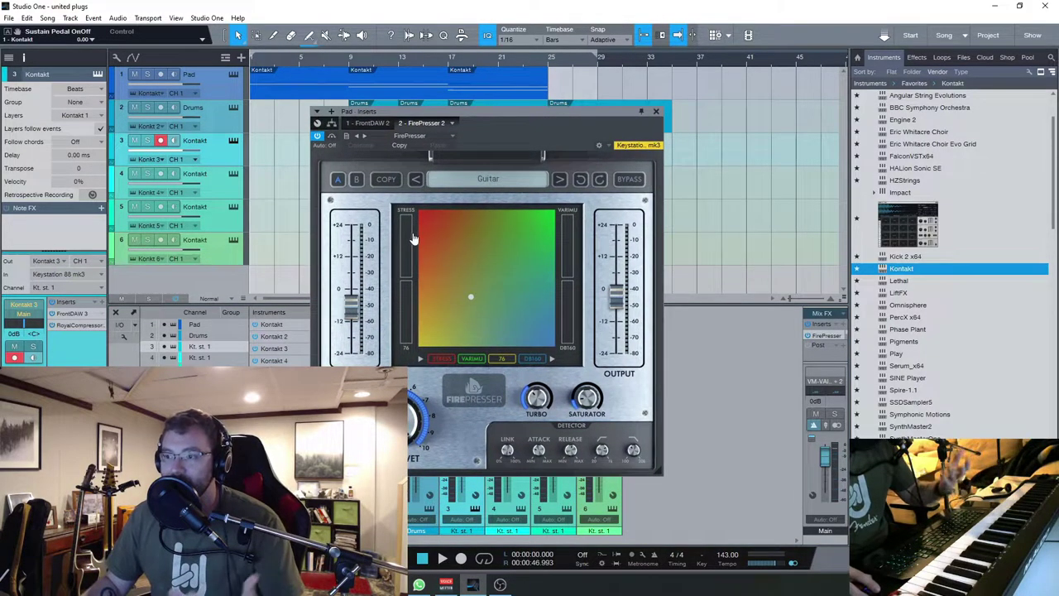
{"action": "left_click_drag", "start_coordinate": [526, 103], "coordinate": [543, 92]}
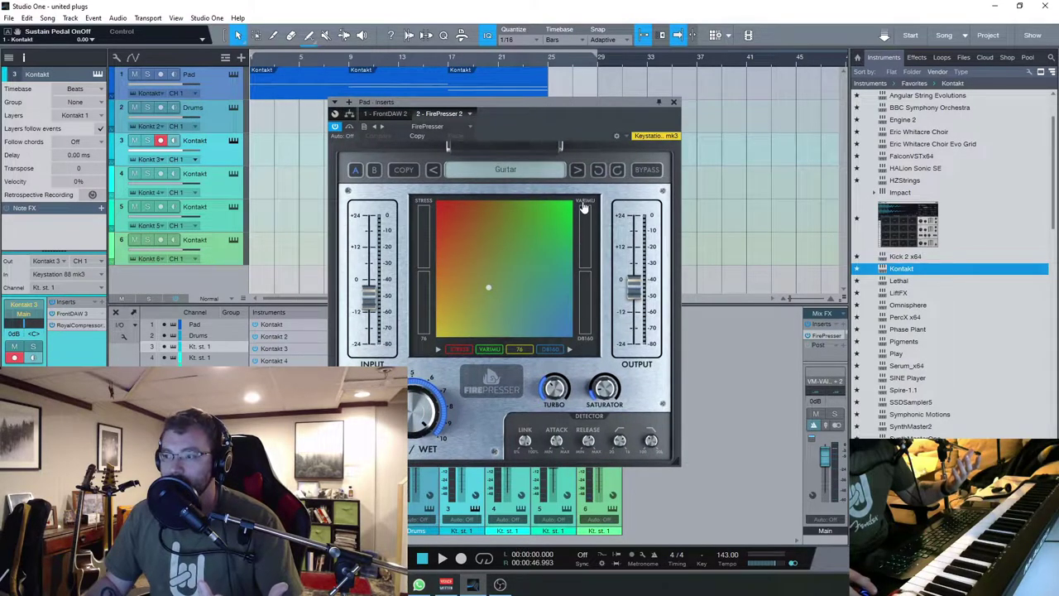
{"action": "left_click", "coordinate": [499, 174]}
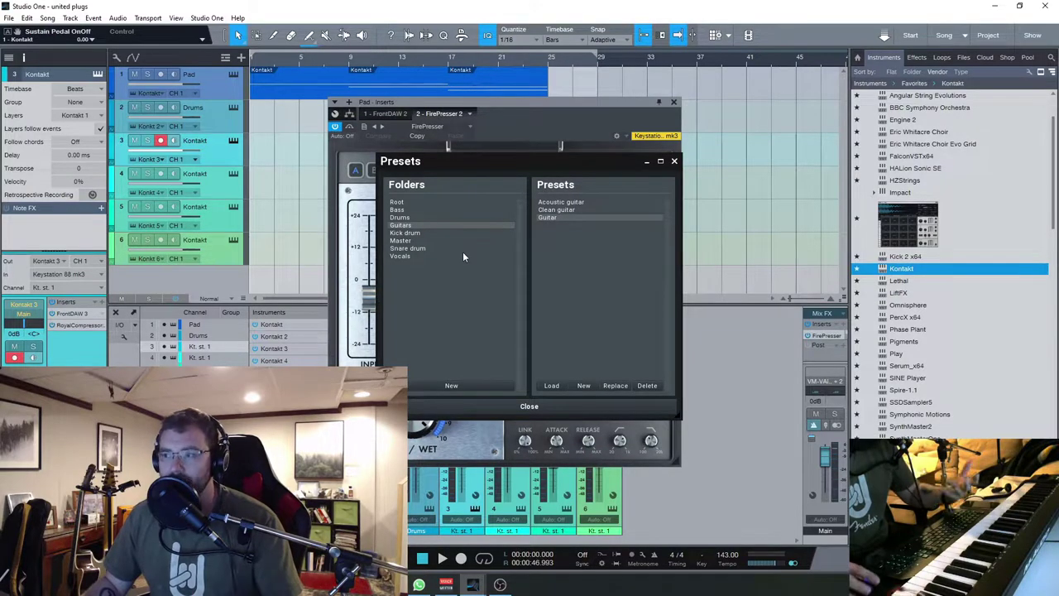
{"action": "left_click", "coordinate": [674, 103]}
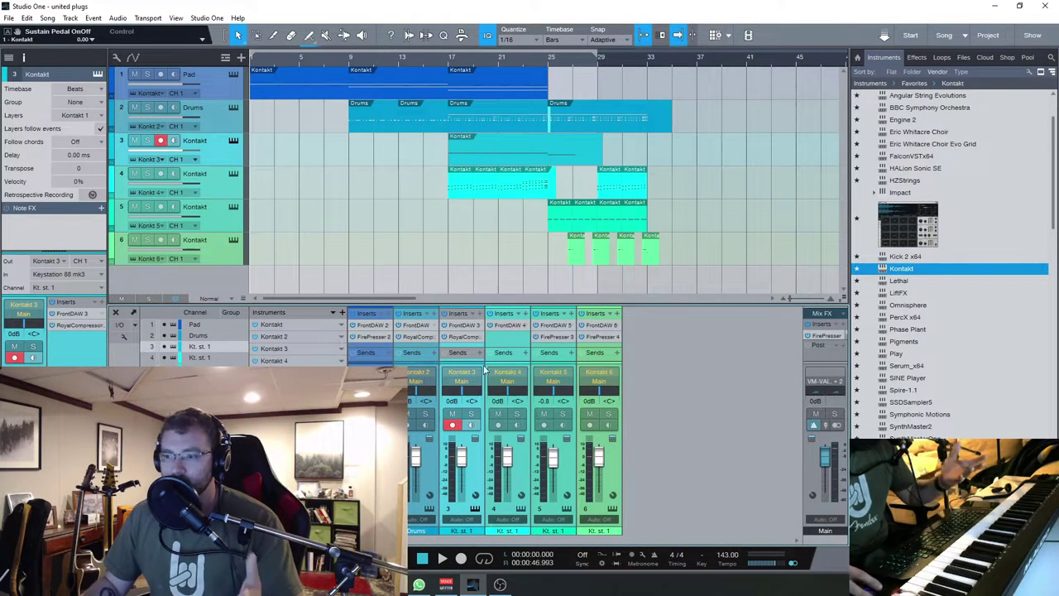
{"action": "left_click", "coordinate": [366, 341]}
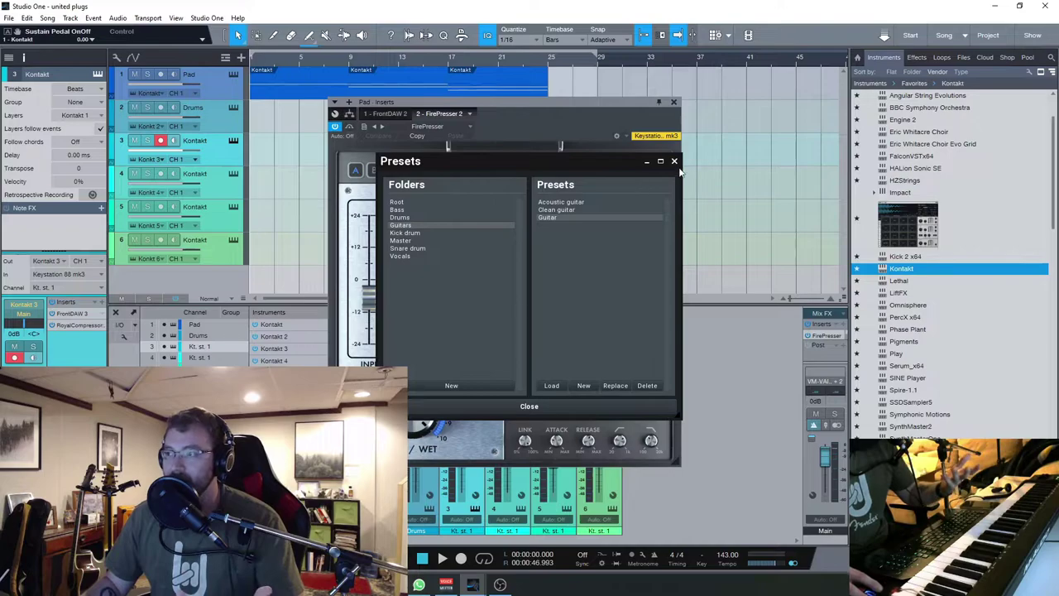
{"action": "left_click", "coordinate": [674, 161]}
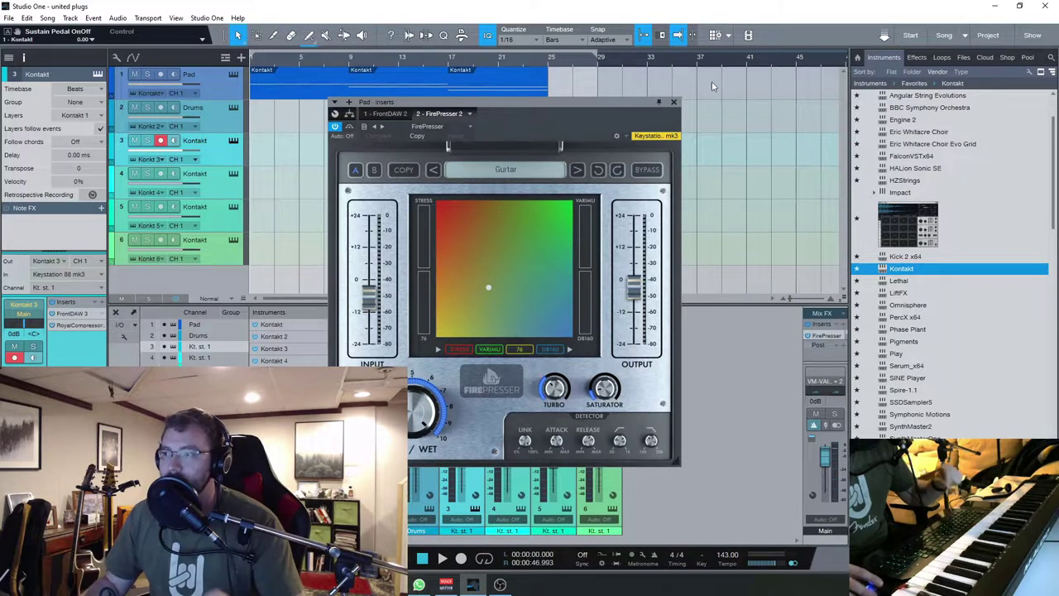
{"action": "left_click", "coordinate": [673, 101]}
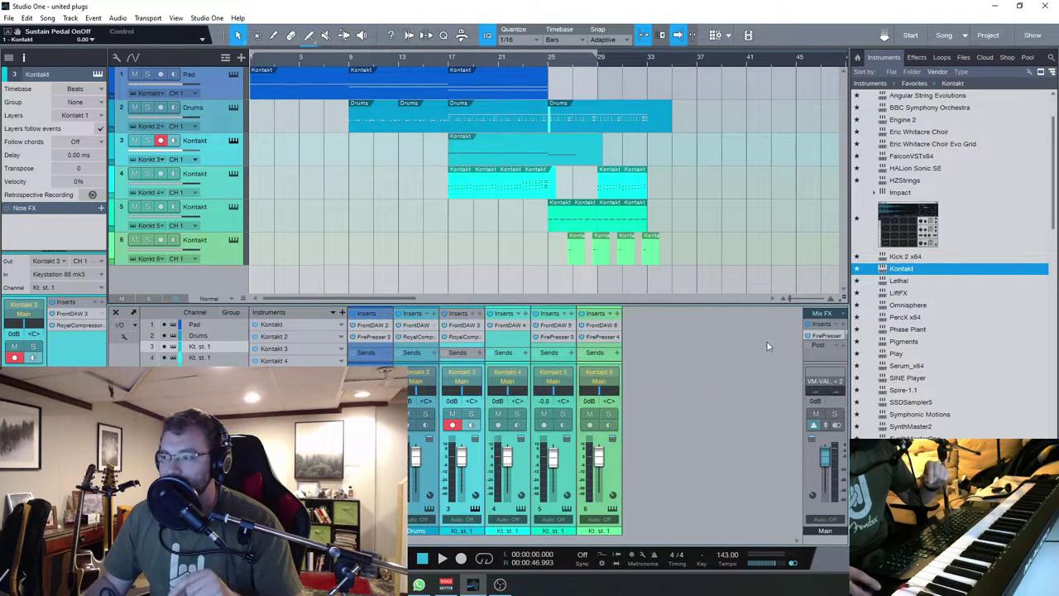
Open the RoyalCompressor insert on the track 3 Kontakt channel and move its window clear of the console.
{"action": "left_click", "coordinate": [462, 339]}
{"action": "left_click_drag", "start_coordinate": [561, 142], "coordinate": [586, 78]}
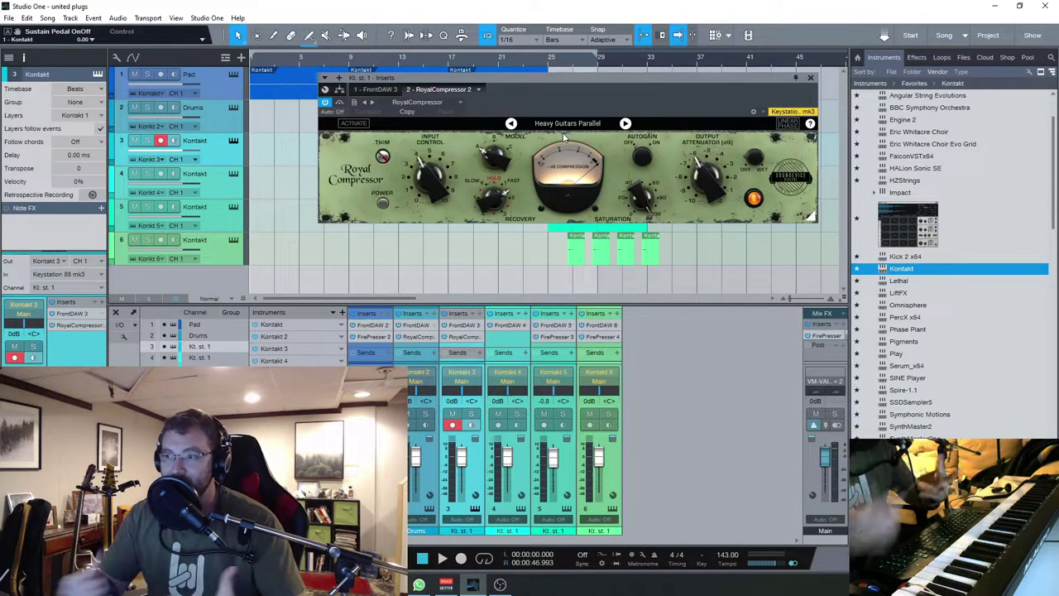
Look over the Royal Compressor product page in the browser, and return to the plugin window in Studio One.
{"action": "mouse_move", "coordinate": [446, 584]}
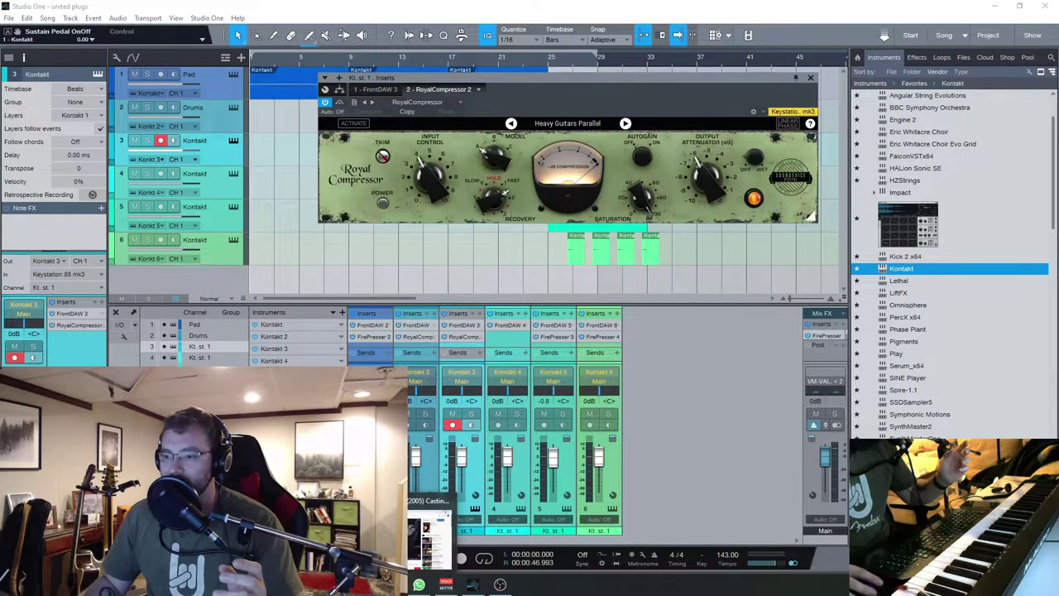
{"action": "left_click", "coordinate": [431, 538]}
{"action": "key", "text": "ctrl+Tab"}
{"action": "key", "text": "ctrl+Tab"}
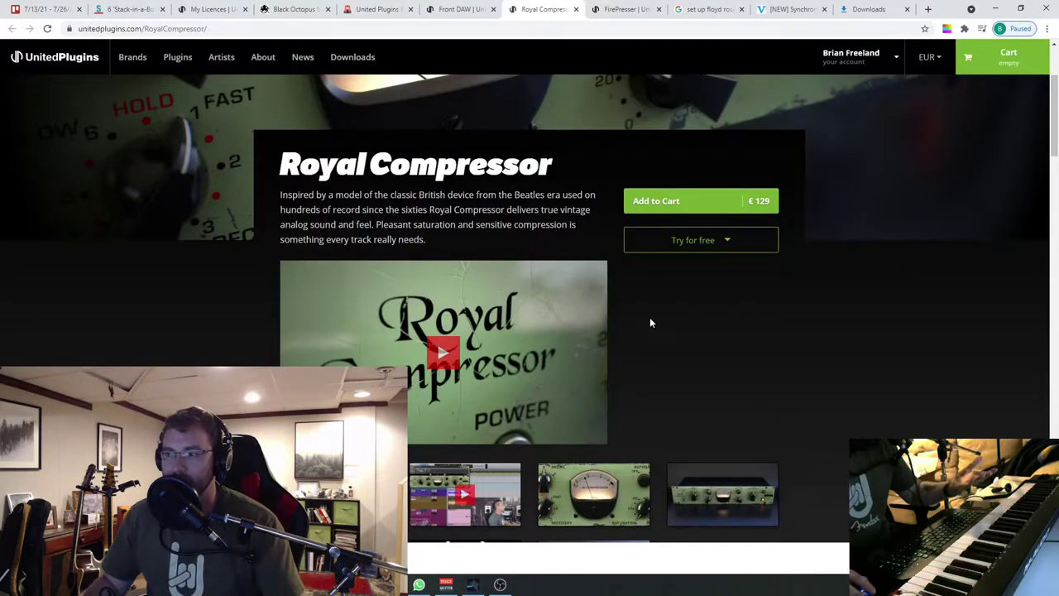
{"action": "scroll", "coordinate": [650, 323], "scroll_direction": "down", "scroll_amount": 2}
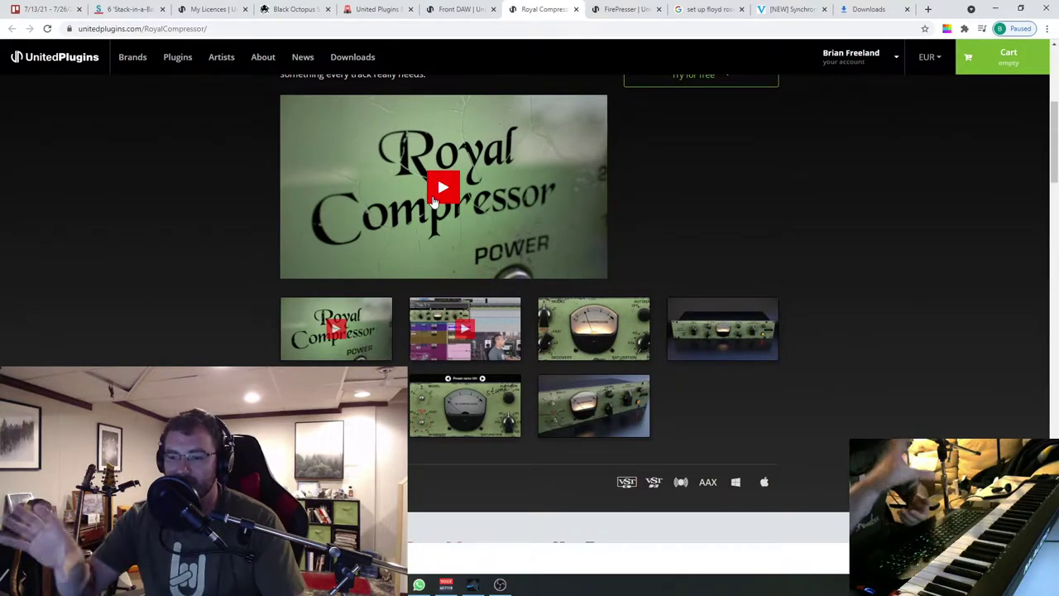
{"action": "left_click", "coordinate": [995, 9]}
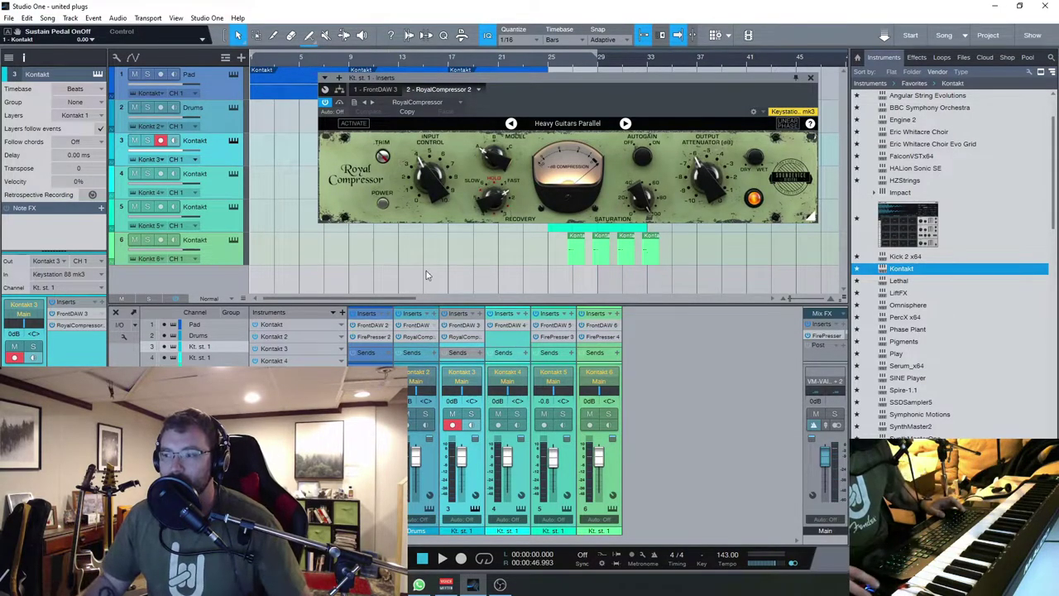
{"action": "left_click_drag", "start_coordinate": [586, 86], "coordinate": [578, 129]}
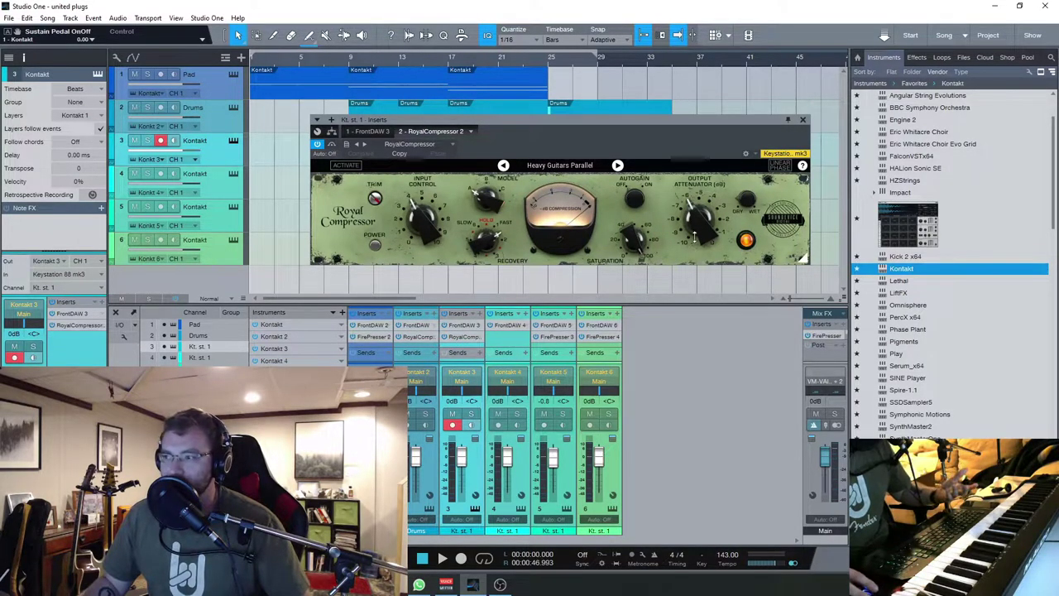
Inspect the FrontDAW and RoyalCompressor inserts on the Drums channel, closing each one.
{"action": "left_click", "coordinate": [416, 339]}
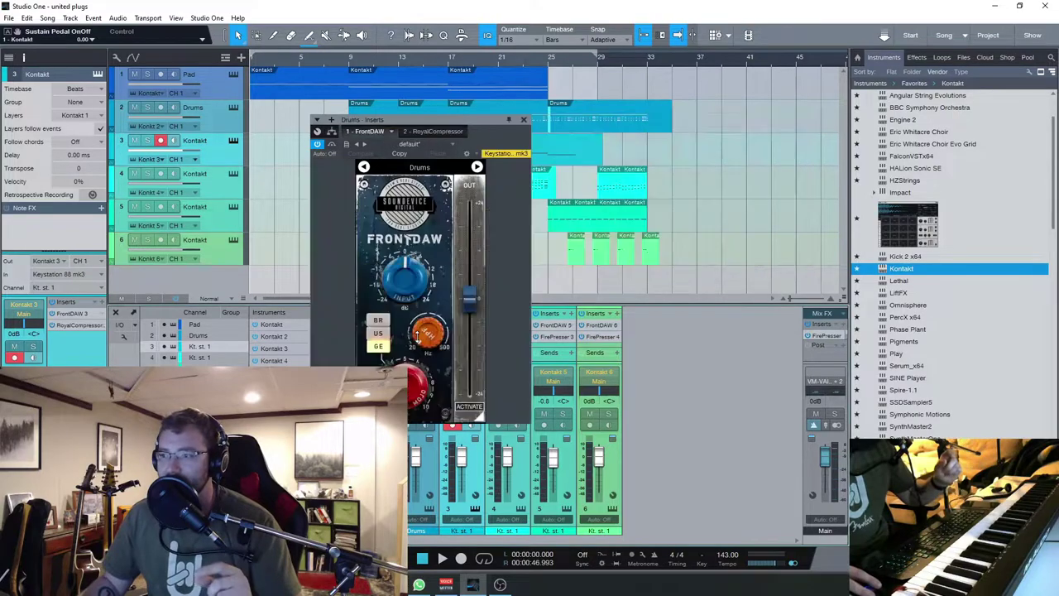
{"action": "left_click", "coordinate": [523, 120]}
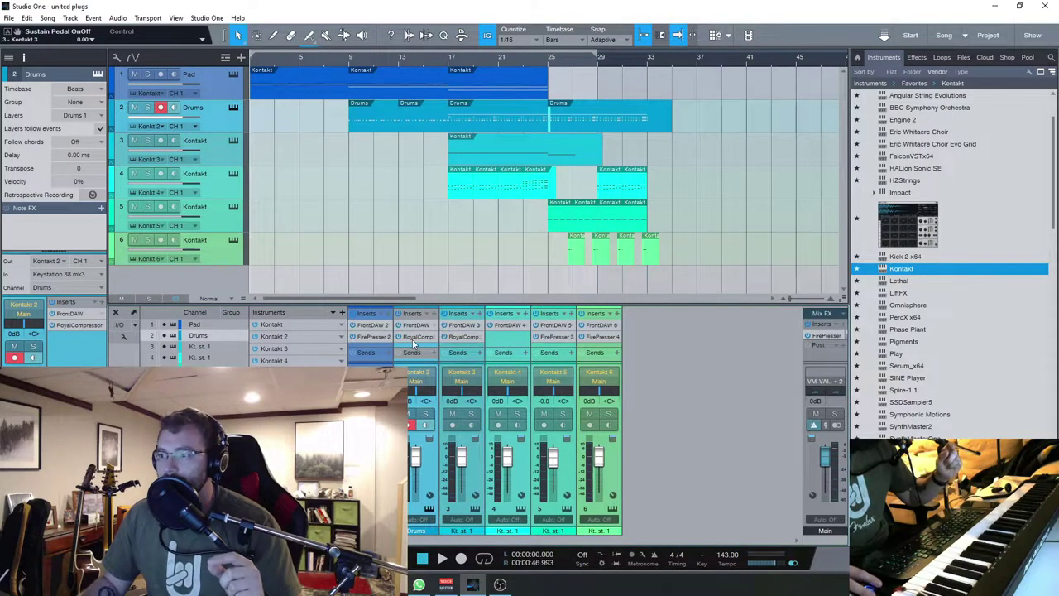
{"action": "left_click", "coordinate": [413, 339]}
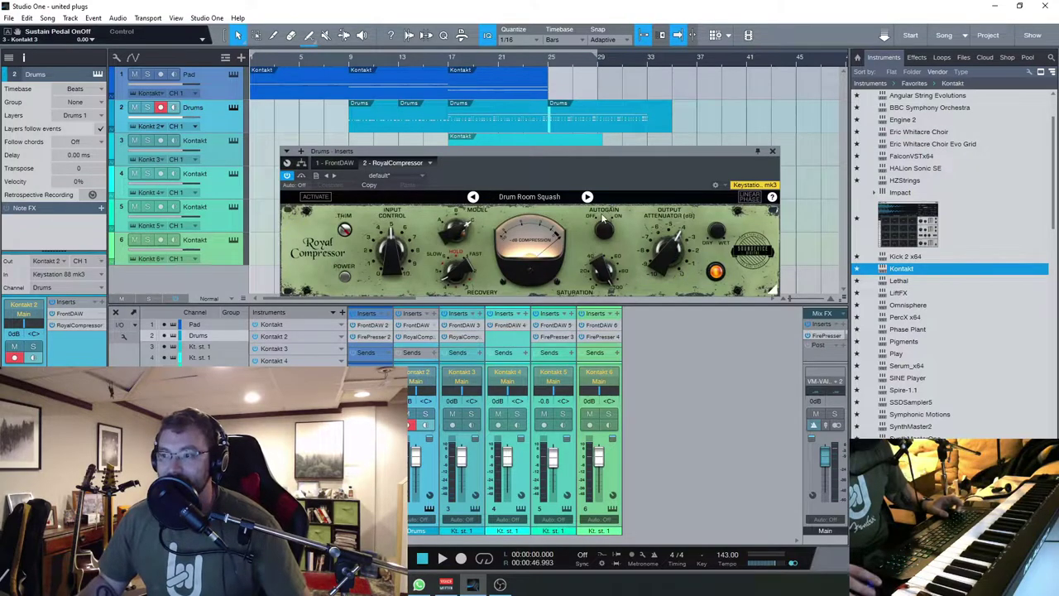
{"action": "left_click", "coordinate": [772, 154]}
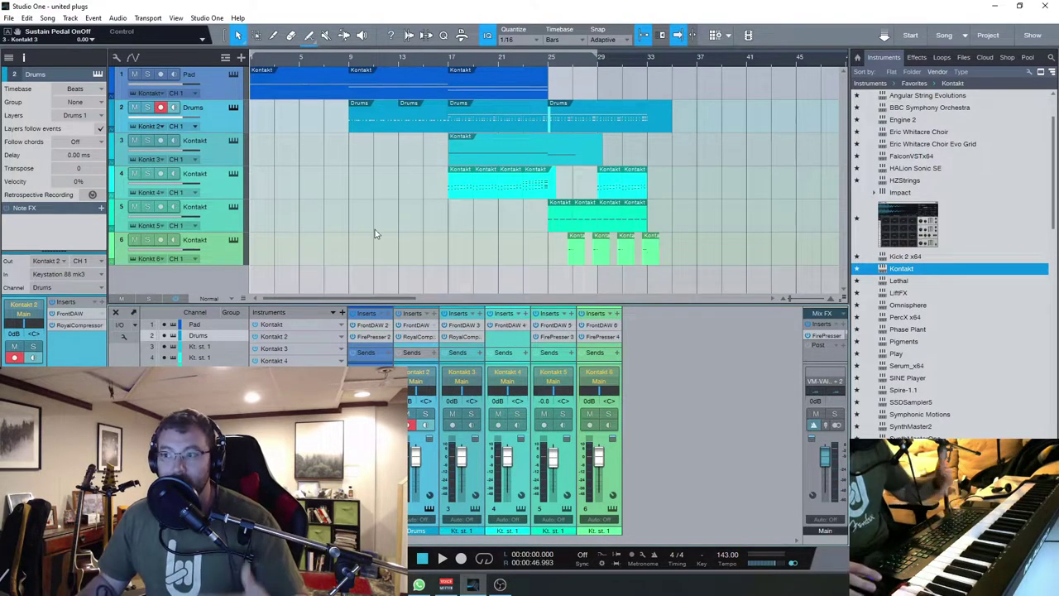
Select the Pad through Kontakt 6 channels in the console and bypass their insert effects.
{"action": "left_click", "coordinate": [592, 441]}
{"action": "left_click", "coordinate": [189, 75]}
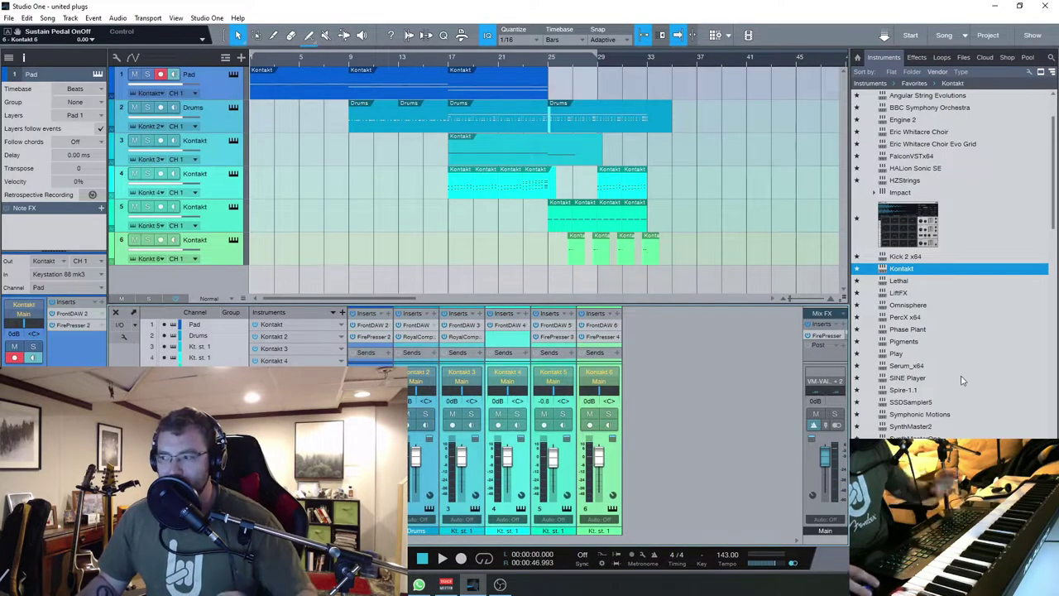
{"action": "scroll", "coordinate": [847, 341], "scroll_direction": "down", "scroll_amount": 1}
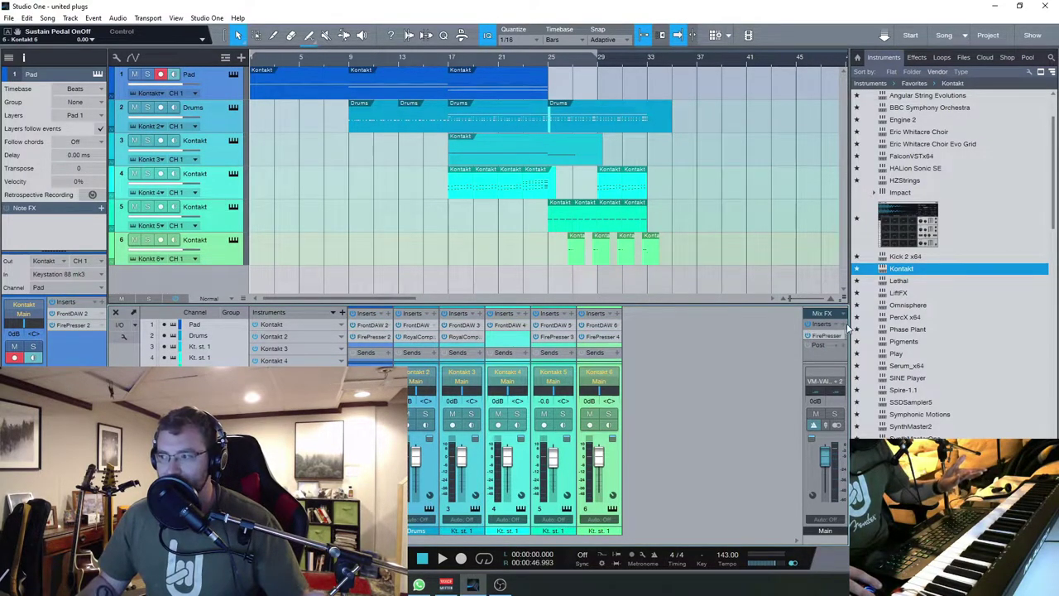
{"action": "left_click", "coordinate": [811, 466]}
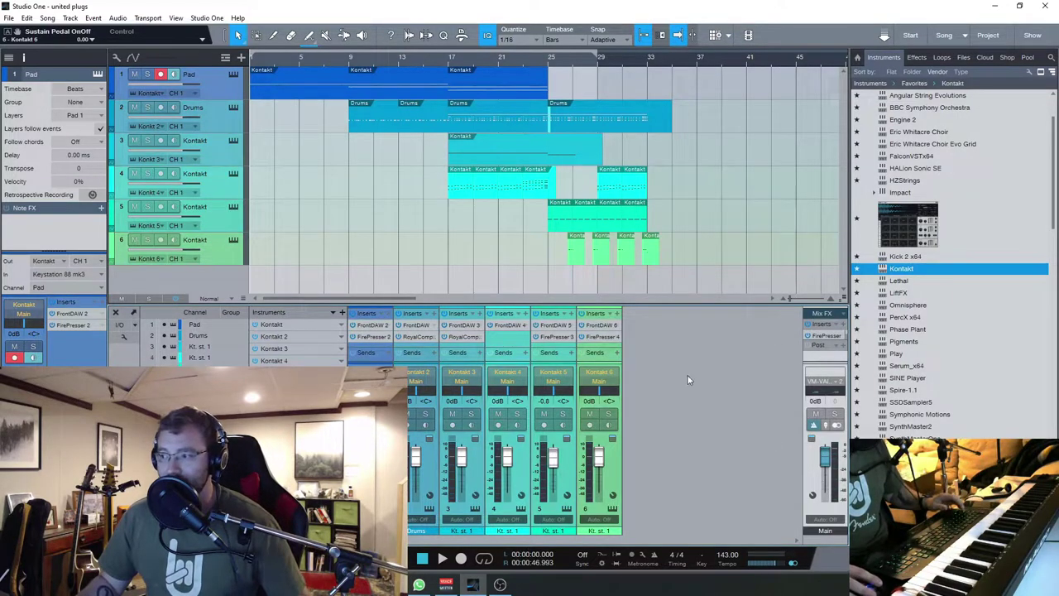
{"action": "left_click", "coordinate": [607, 463]}
{"action": "left_click", "coordinate": [813, 424]}
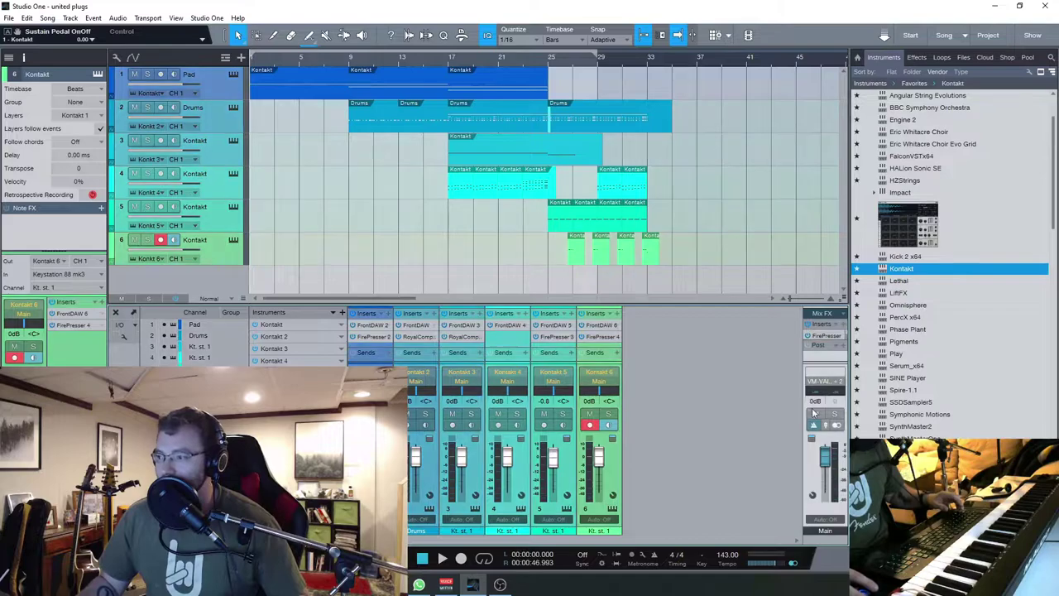
{"action": "left_click", "coordinate": [358, 343]}
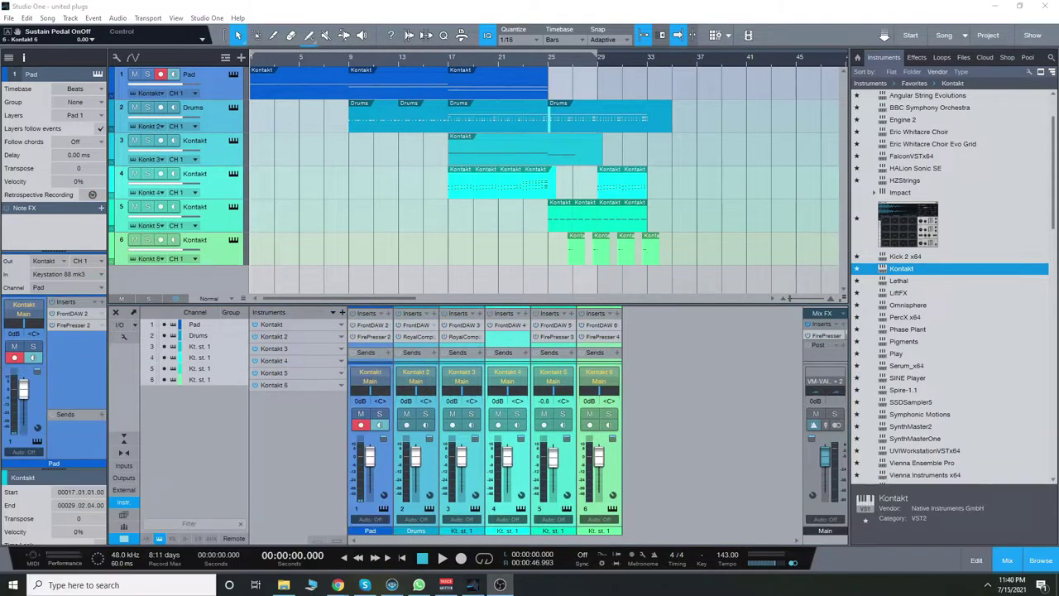
Play the whole song dry from the beginning, stop it after the last events, and return the playhead to the start.
{"action": "key", "text": "space"}
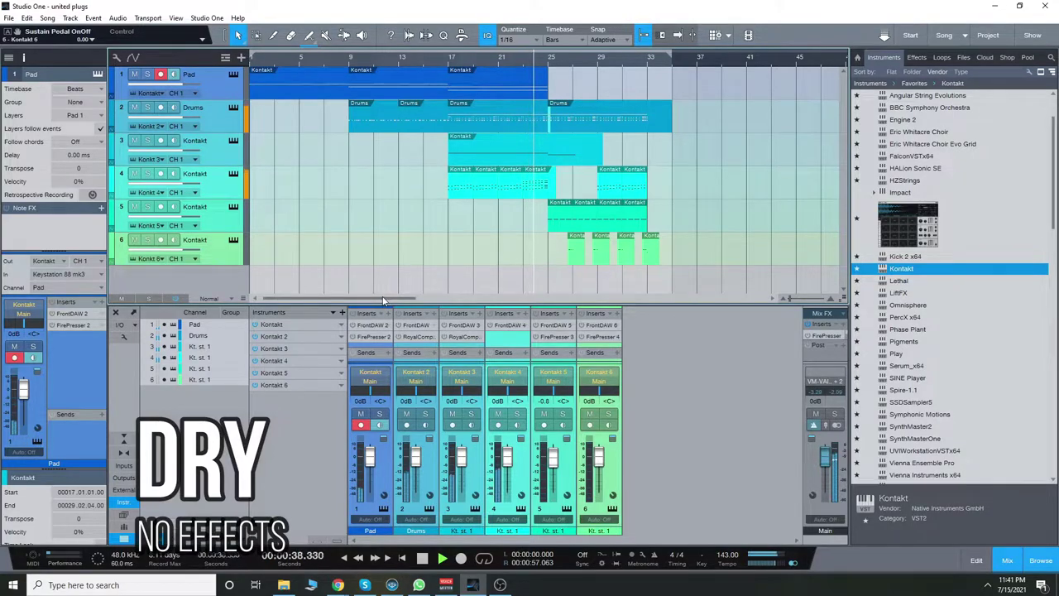
{"action": "left_click_drag", "start_coordinate": [383, 300], "coordinate": [416, 307]}
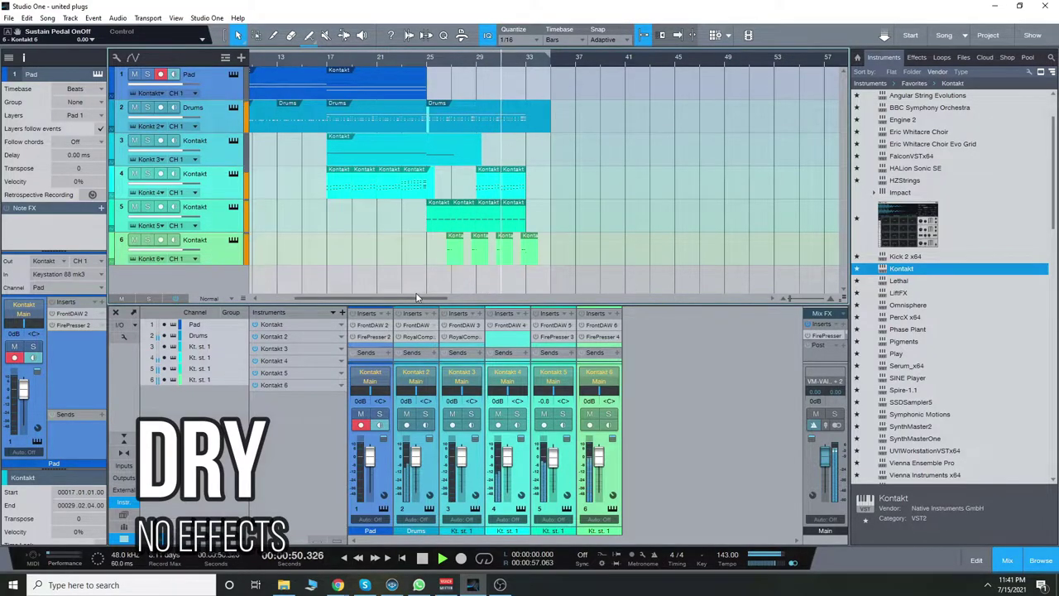
{"action": "left_click", "coordinate": [422, 559]}
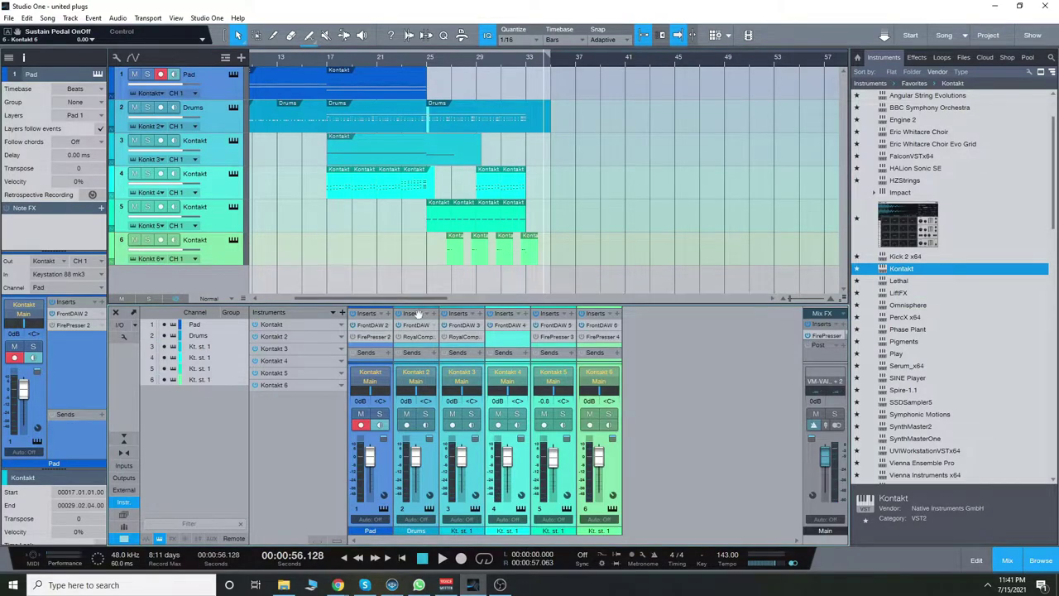
{"action": "left_click_drag", "start_coordinate": [312, 301], "coordinate": [269, 300]}
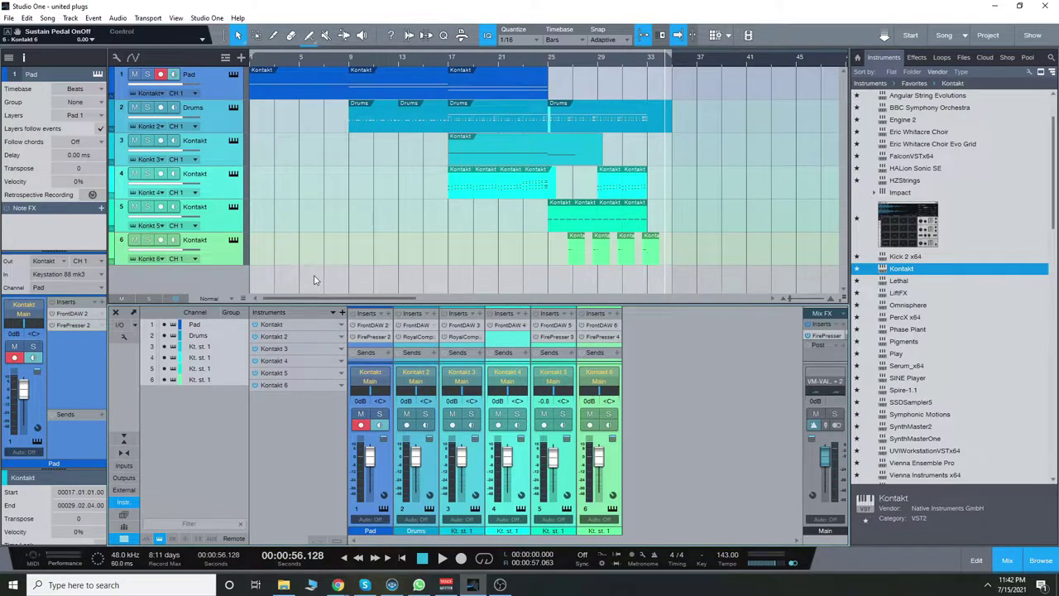
{"action": "left_click", "coordinate": [344, 559]}
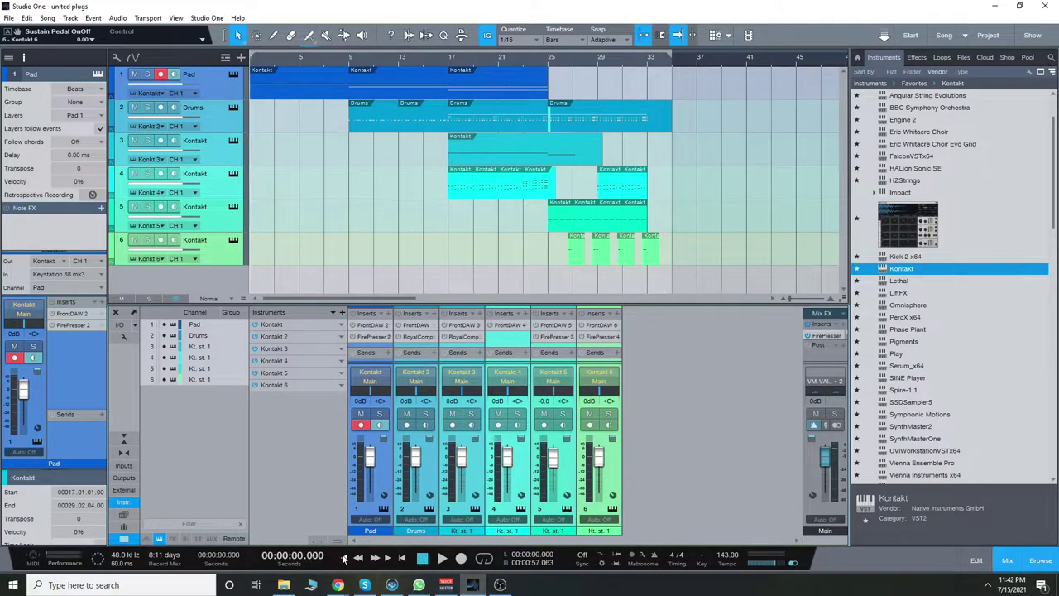
Play the song from the start to compare the sound with the FrontDAW inserts off and on.
{"action": "key", "text": "space"}
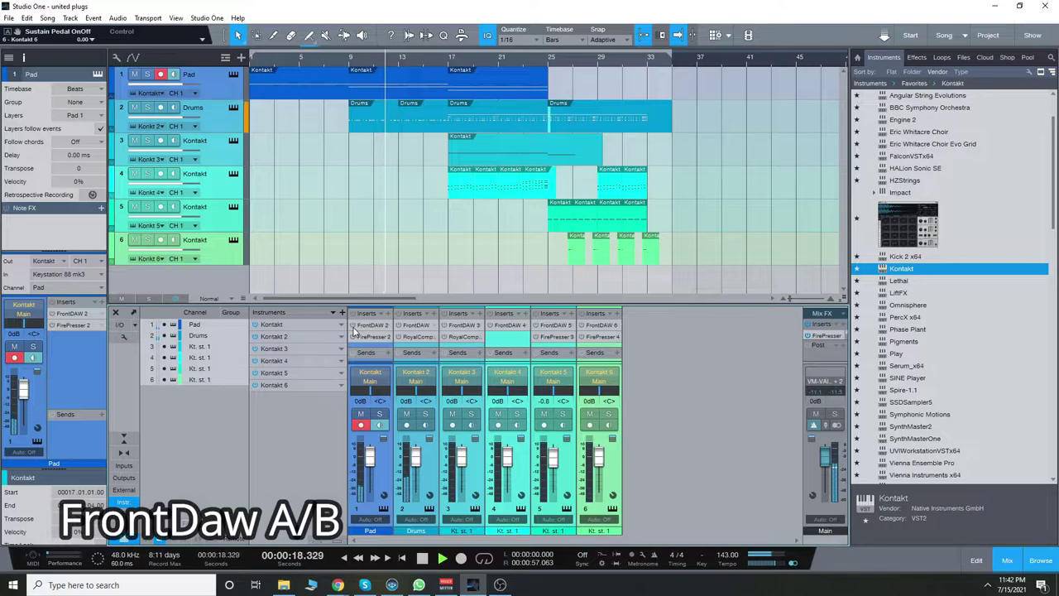
{"action": "left_click", "coordinate": [422, 560]}
{"action": "key", "text": "space"}
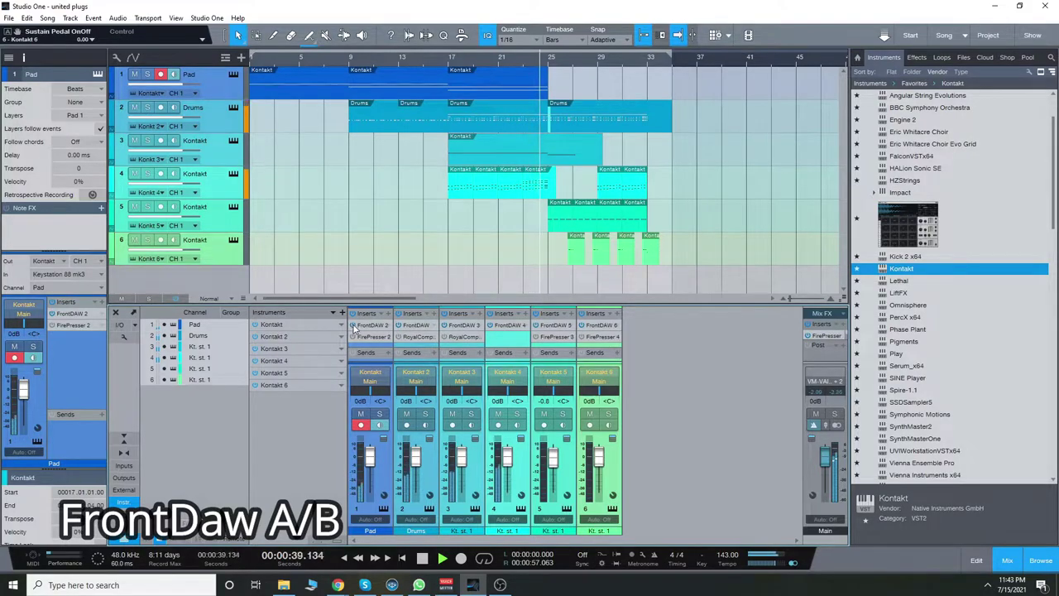
Play the song for the FirePresser and Royal Compressor A/B comparison across all instrument channels, and stop after the last events.
{"action": "key", "text": "space"}
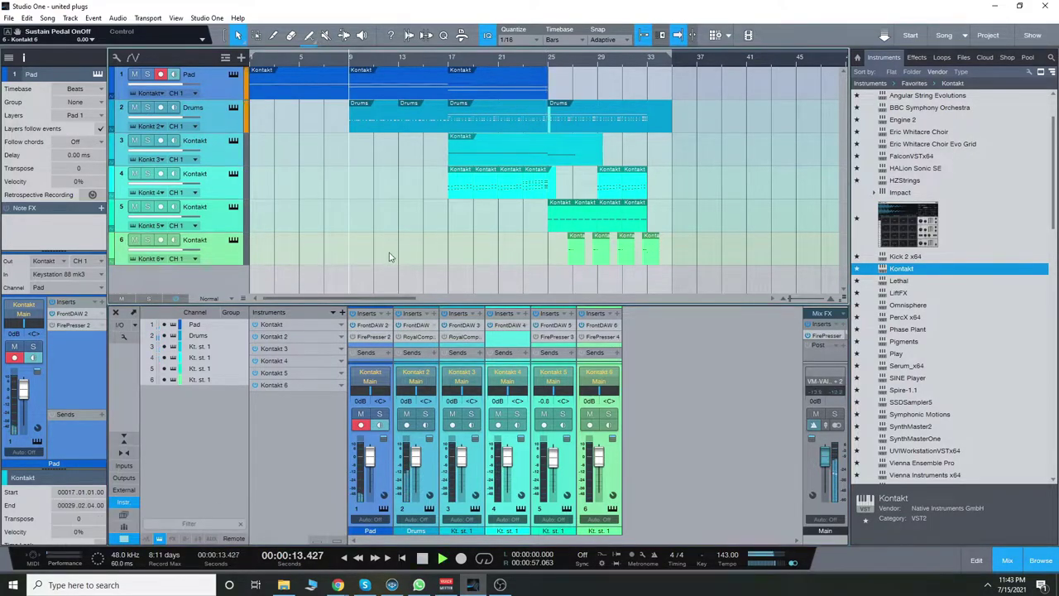
{"action": "left_click", "coordinate": [584, 473]}
{"action": "left_click", "coordinate": [383, 475]}
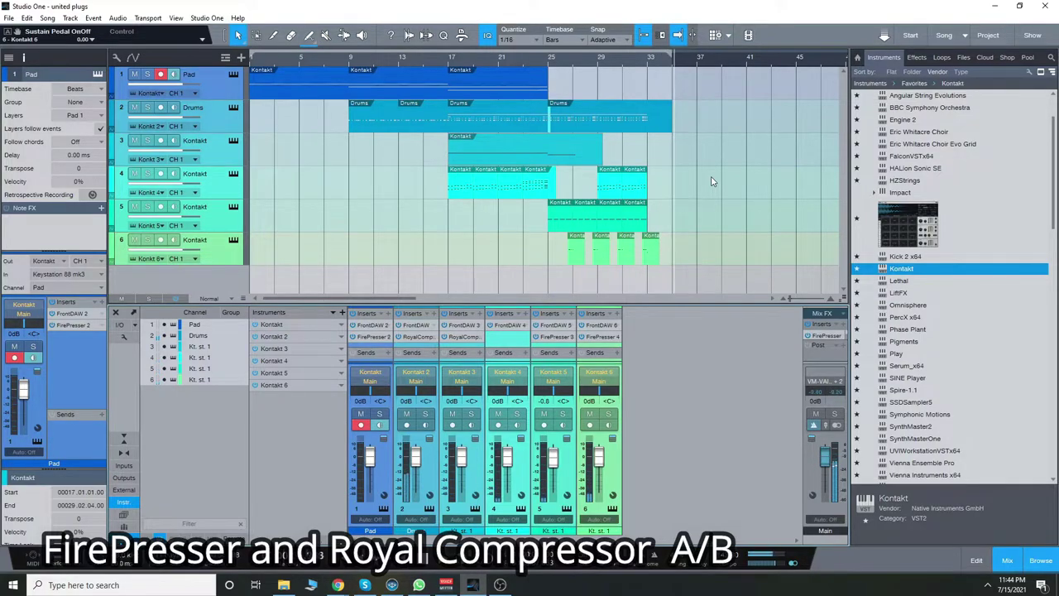
{"action": "key", "text": "space"}
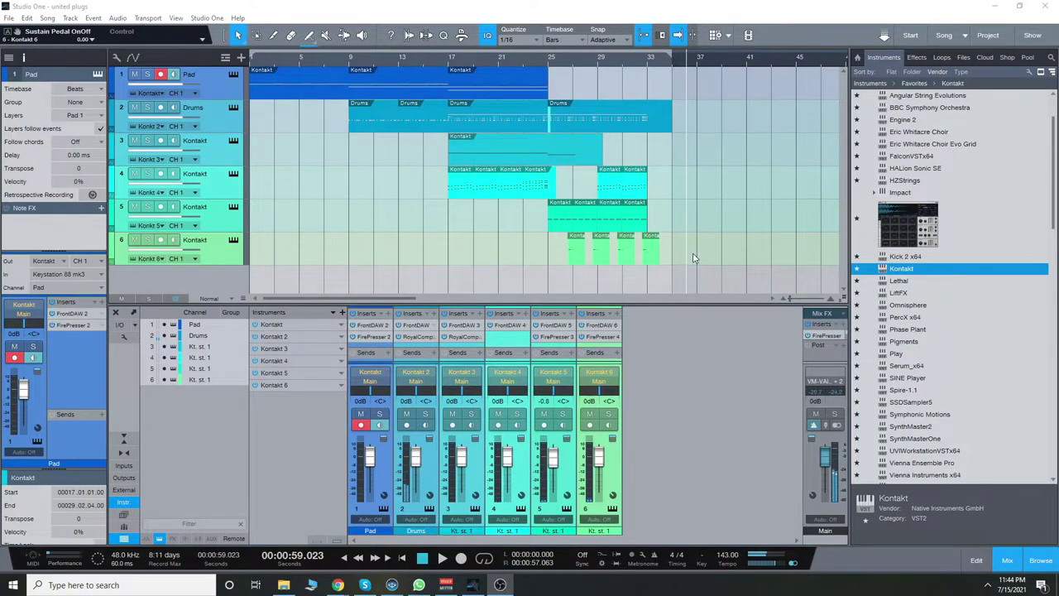
Play the song's final section from bar 25 to compare all effects off and on, and stop after the last events.
{"action": "left_click", "coordinate": [550, 66]}
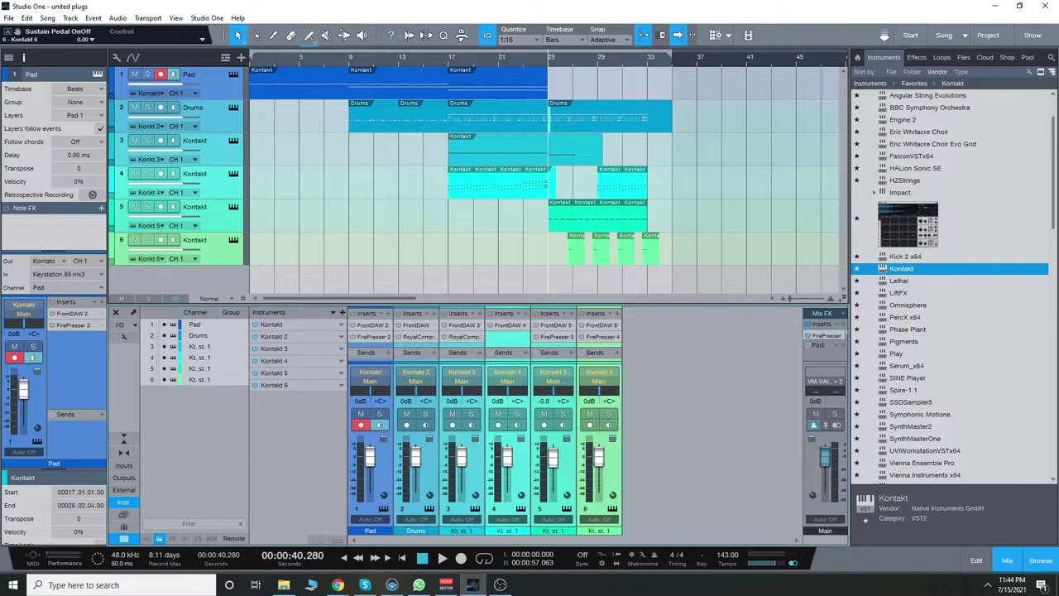
{"action": "key", "text": "space"}
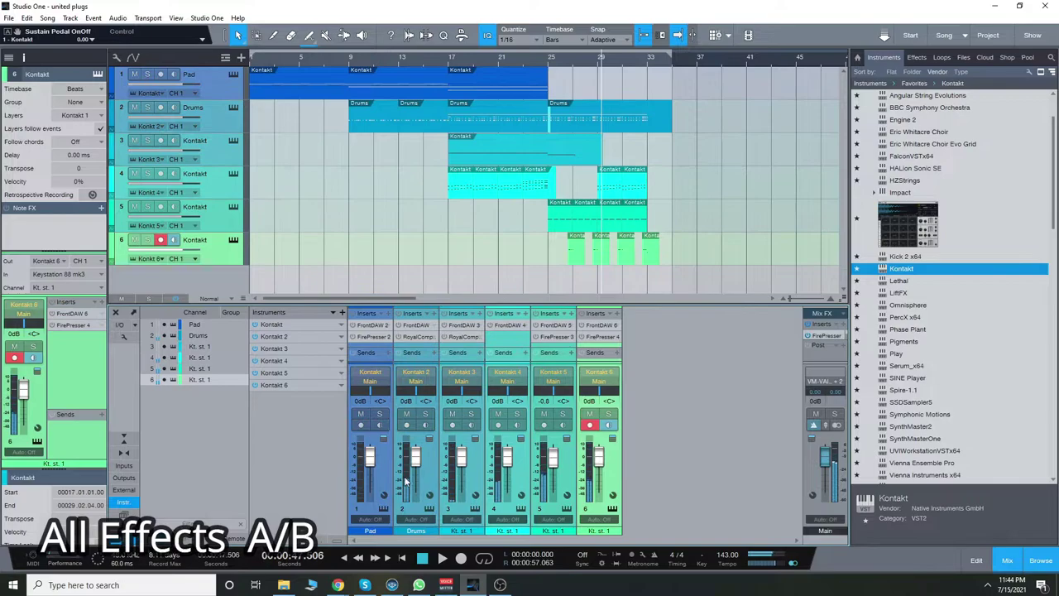
{"action": "key", "text": "space"}
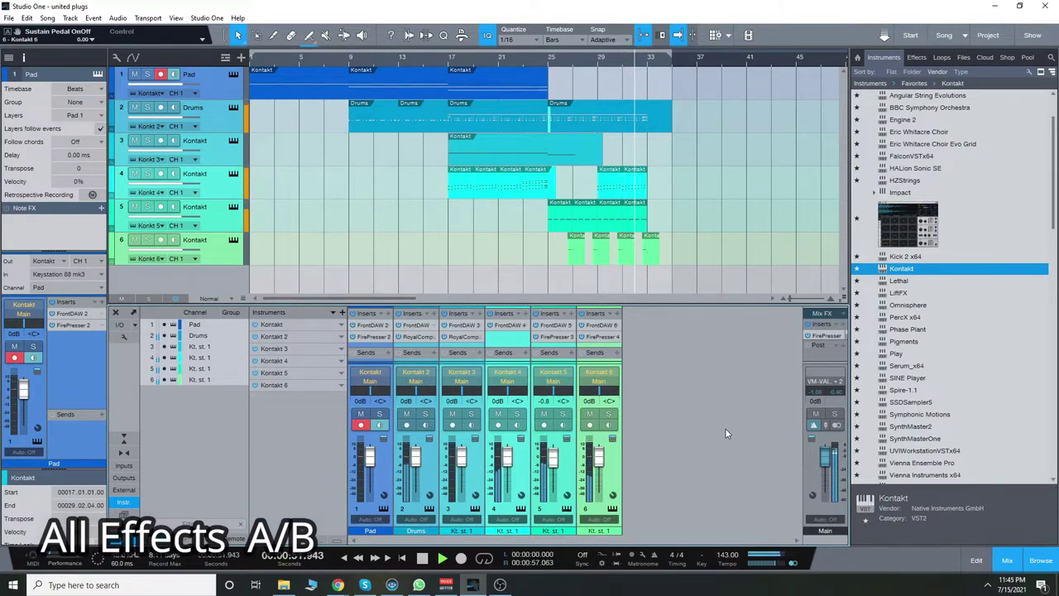
{"action": "left_click", "coordinate": [422, 560]}
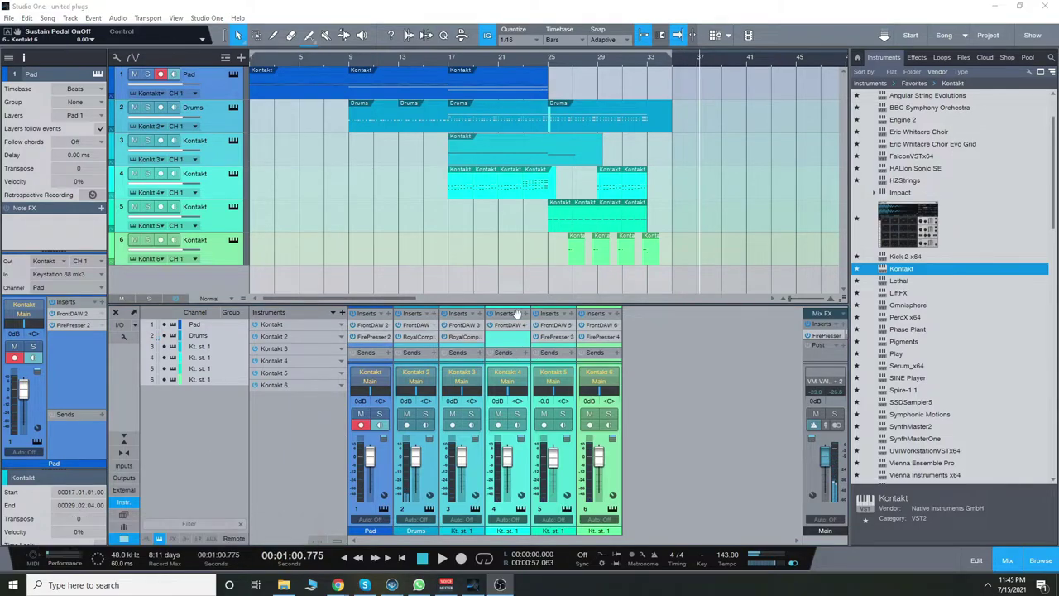
Inspect the FrontDAW insert on the Pad channel, moving its window lower over the arrangement, and close it.
{"action": "left_click", "coordinate": [374, 326]}
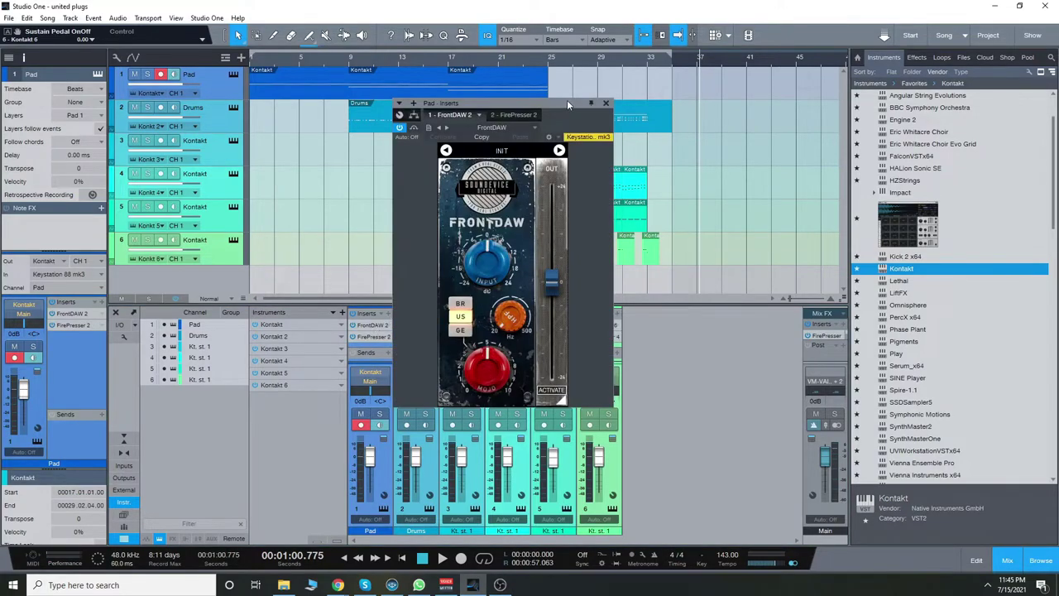
{"action": "left_click_drag", "start_coordinate": [567, 103], "coordinate": [622, 136]}
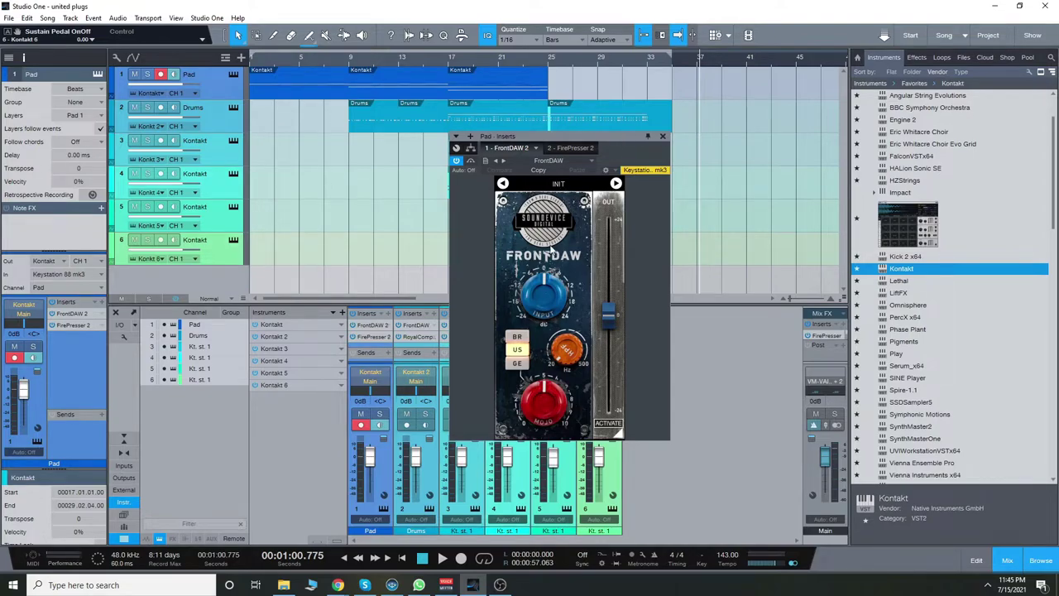
{"action": "left_click", "coordinate": [664, 133]}
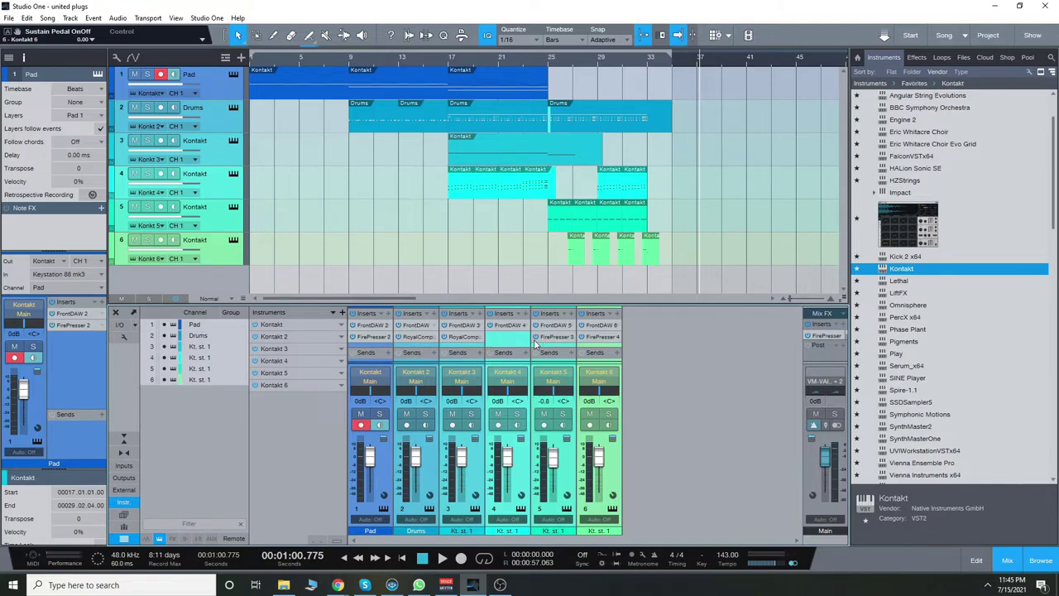
Inspect the FirePresser insert on the Main channel and its Master preset folder, and close it without changing the preset.
{"action": "left_click", "coordinate": [823, 335]}
{"action": "left_click_drag", "start_coordinate": [516, 147], "coordinate": [576, 106]}
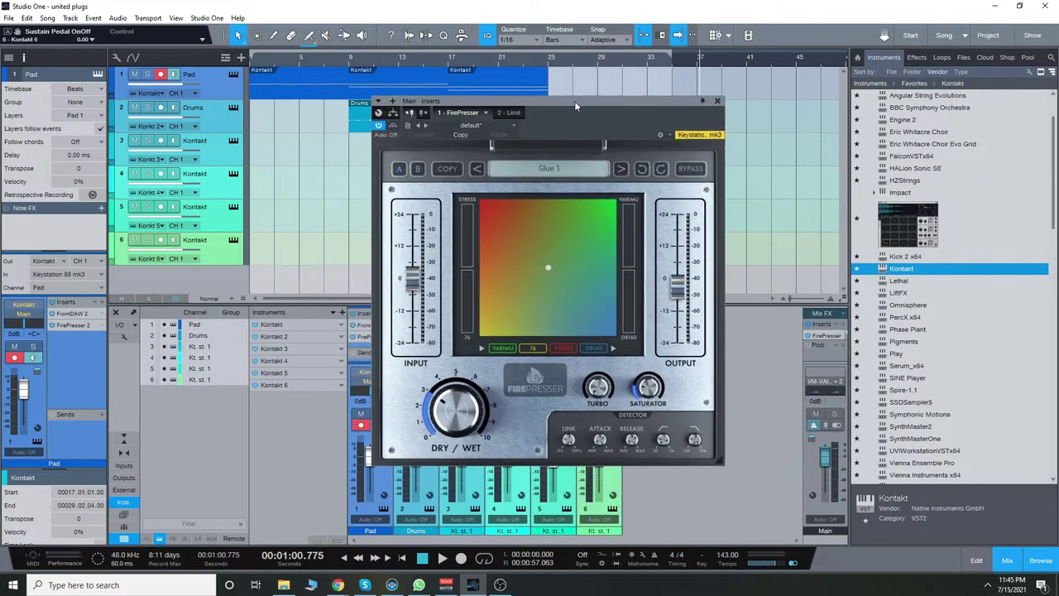
{"action": "left_click", "coordinate": [560, 169]}
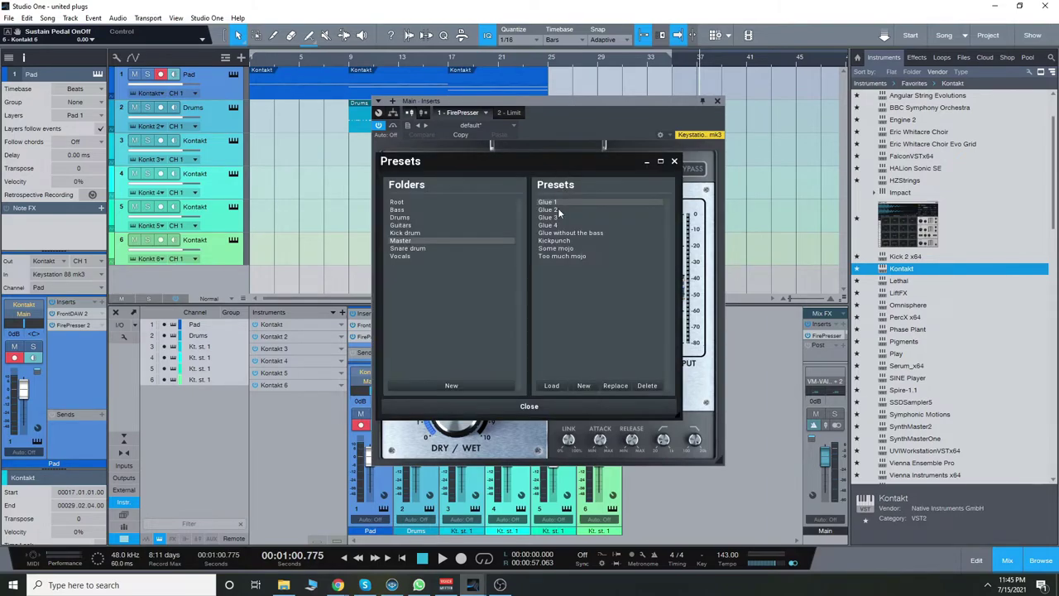
{"action": "left_click", "coordinate": [675, 163]}
{"action": "left_click_drag", "start_coordinate": [594, 101], "coordinate": [592, 116]}
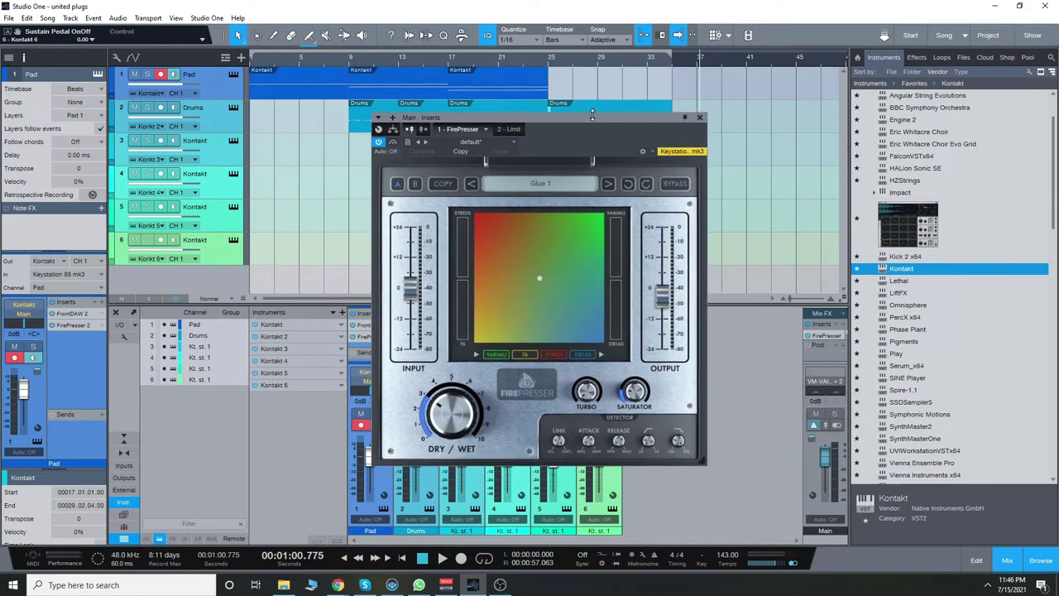
{"action": "left_click", "coordinate": [699, 117]}
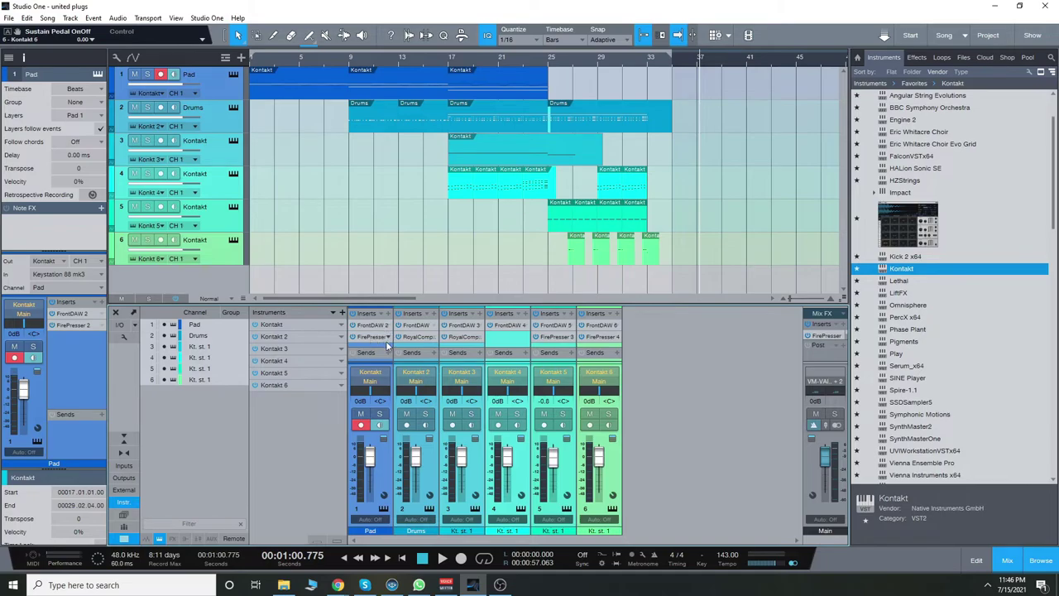
Place the playhead at bar 17, where the third and fourth tracks begin.
{"action": "left_click", "coordinate": [447, 65]}
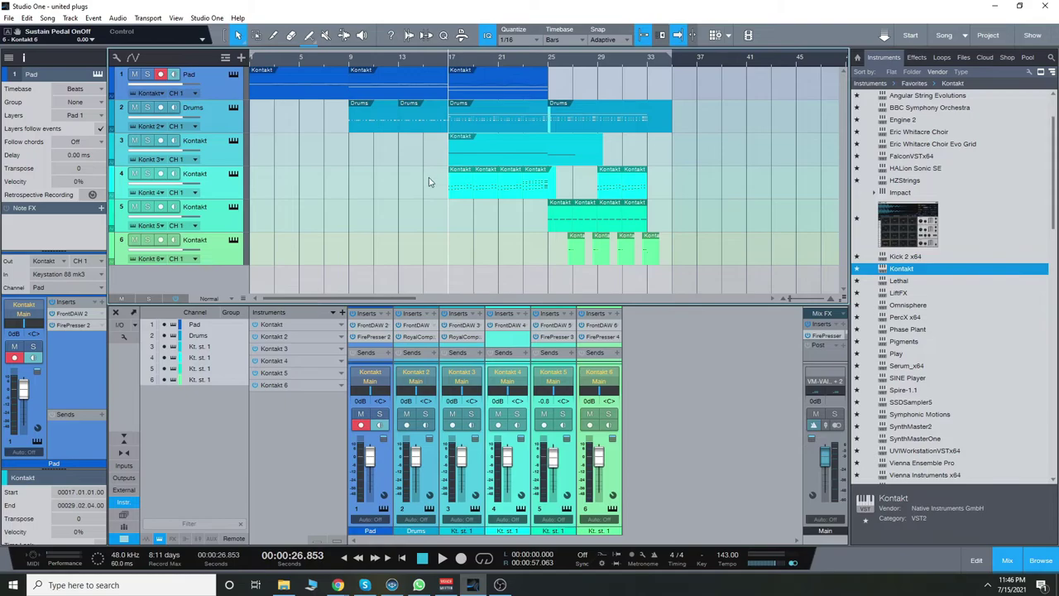
{"action": "left_click", "coordinate": [354, 373]}
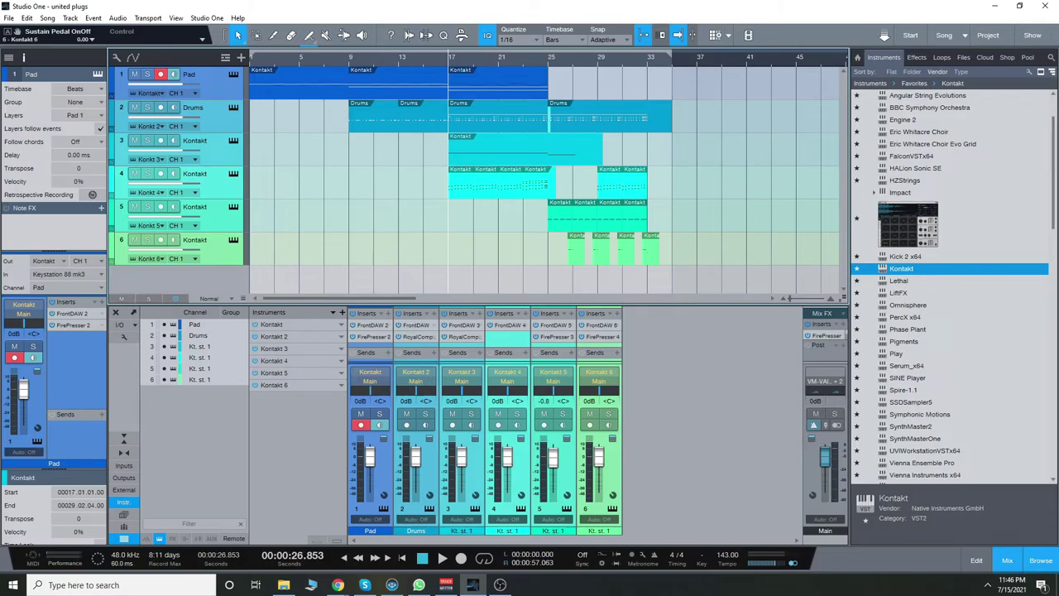